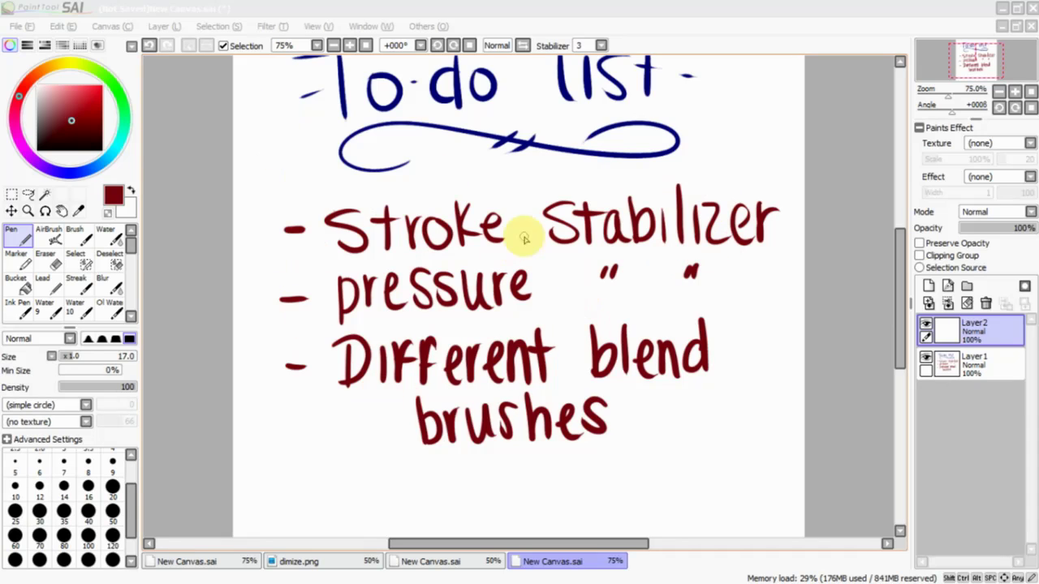
Hide Layer 1's to-do list so the canvas is blank
left_click_drag(904, 302, 895, 283)
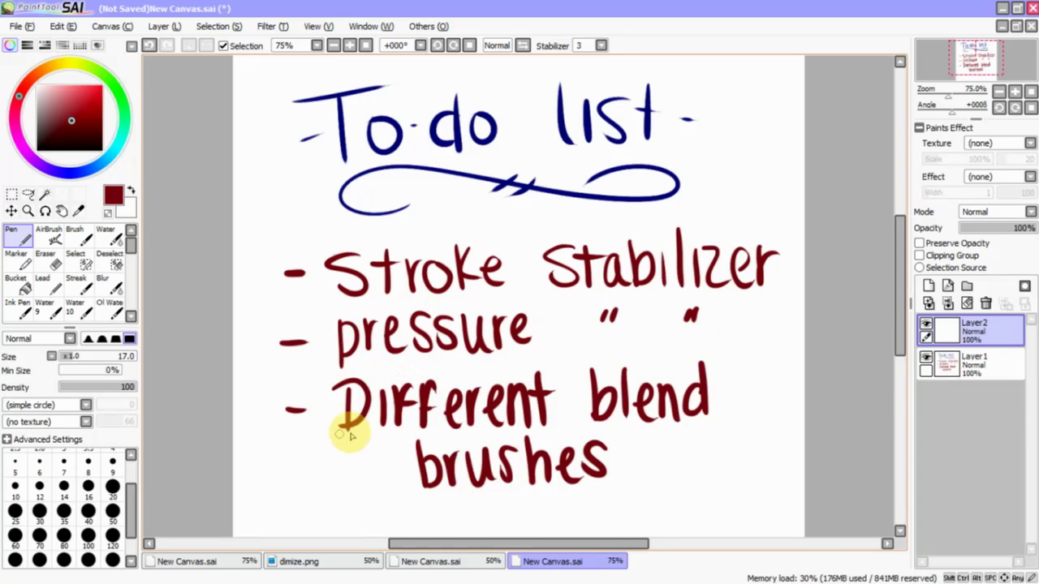
mouse_move(898, 258)
left_mouse_down()
mouse_move(888, 285)
mouse_move(891, 235)
mouse_move(896, 252)
left_mouse_up()
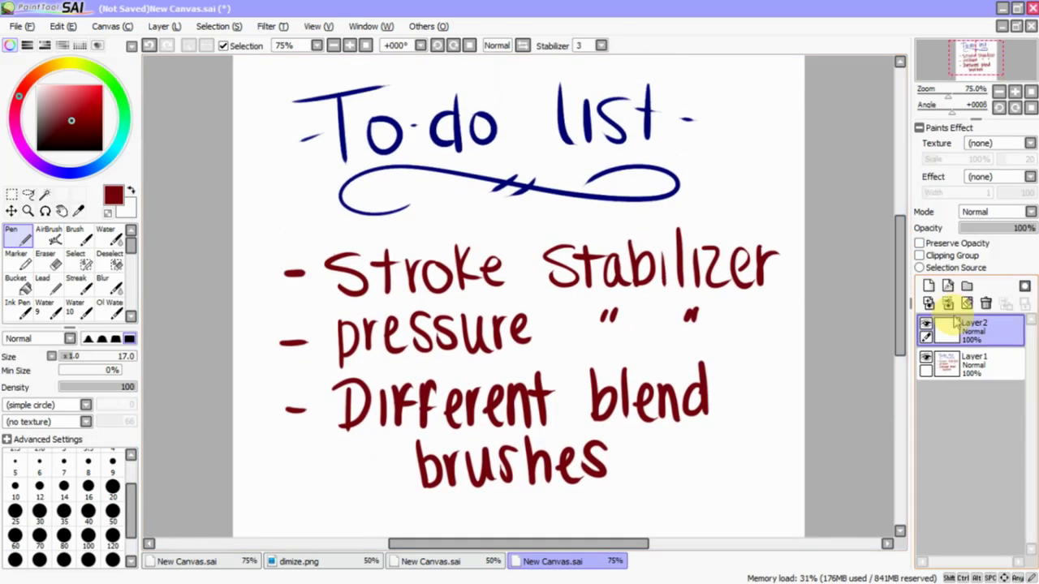
left_click(927, 362)
left_click(927, 361)
left_click(927, 362)
left_click(928, 363)
left_click(927, 361)
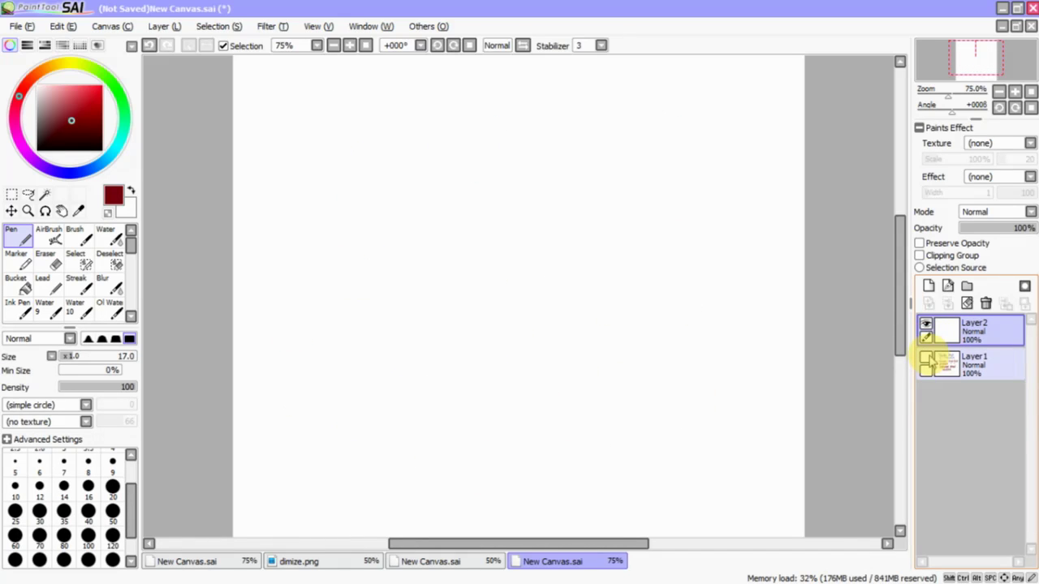
Check the Pen's Custom Tool stabilizer settings: stroke stabilizer 2, pressure stabilizer 0
double_click(20, 240)
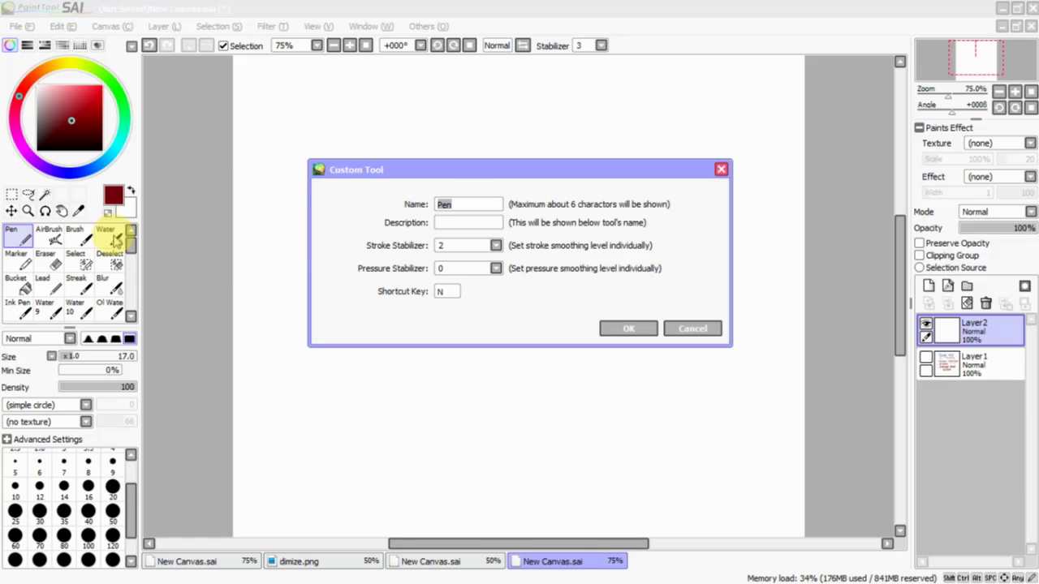
left_click(721, 172)
left_click_drag(132, 241, 134, 264)
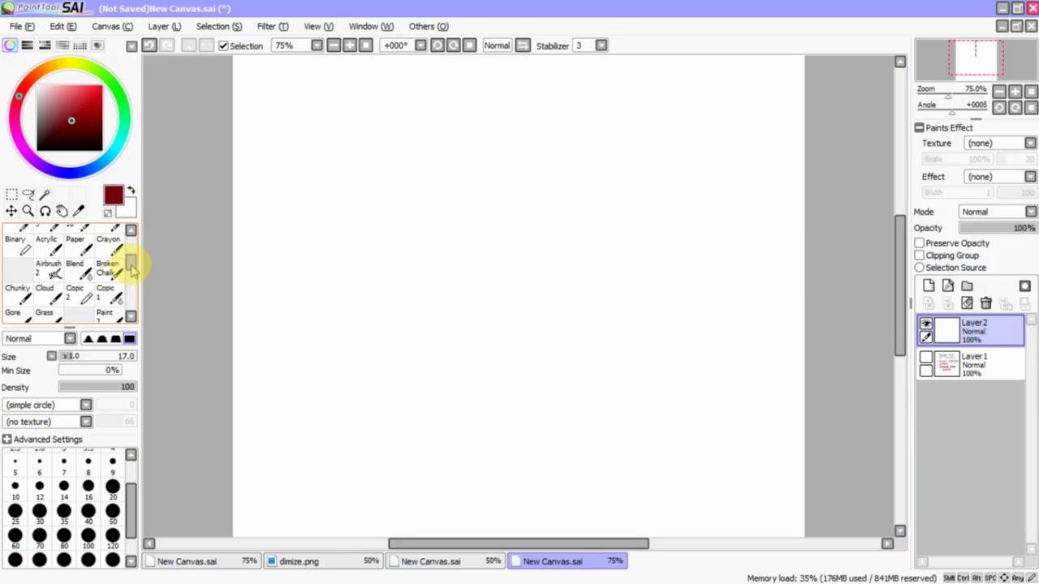
mouse_move(132, 269)
left_mouse_down()
mouse_move(134, 287)
mouse_move(134, 263)
mouse_move(117, 255)
left_mouse_up()
double_click(26, 237)
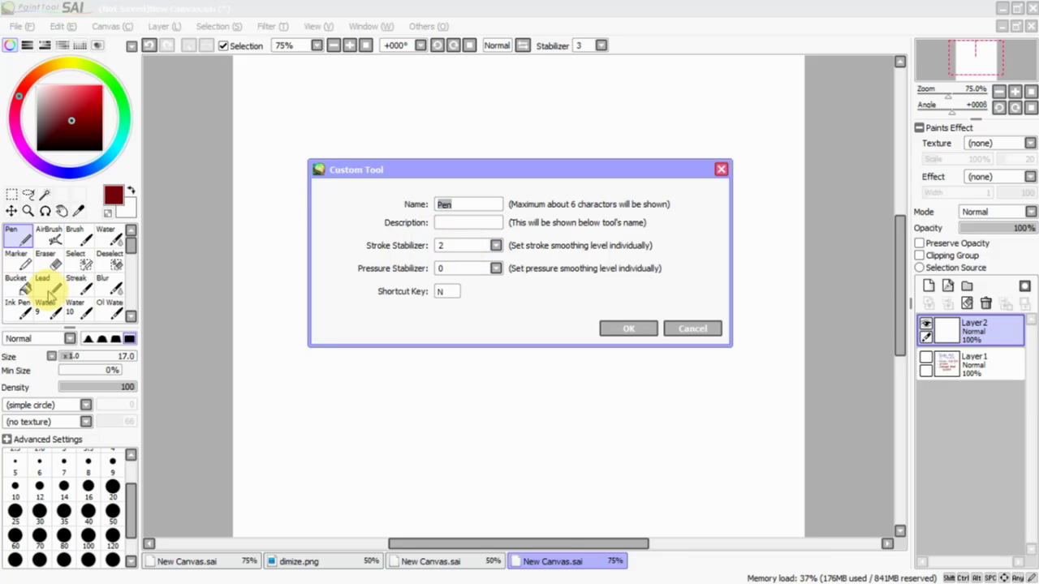
left_click(690, 328)
double_click(50, 284)
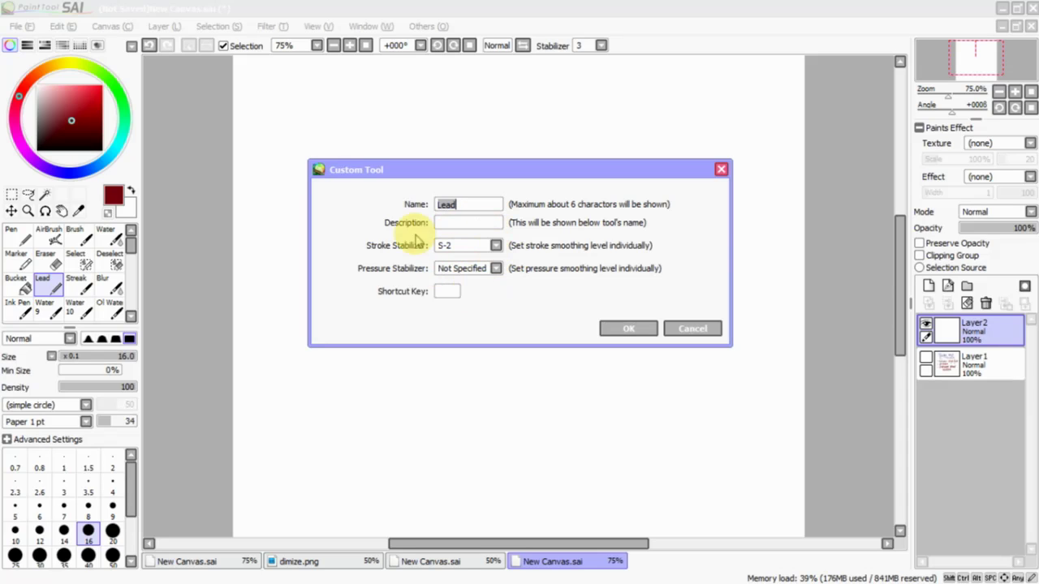
left_click(475, 249)
left_click(550, 278)
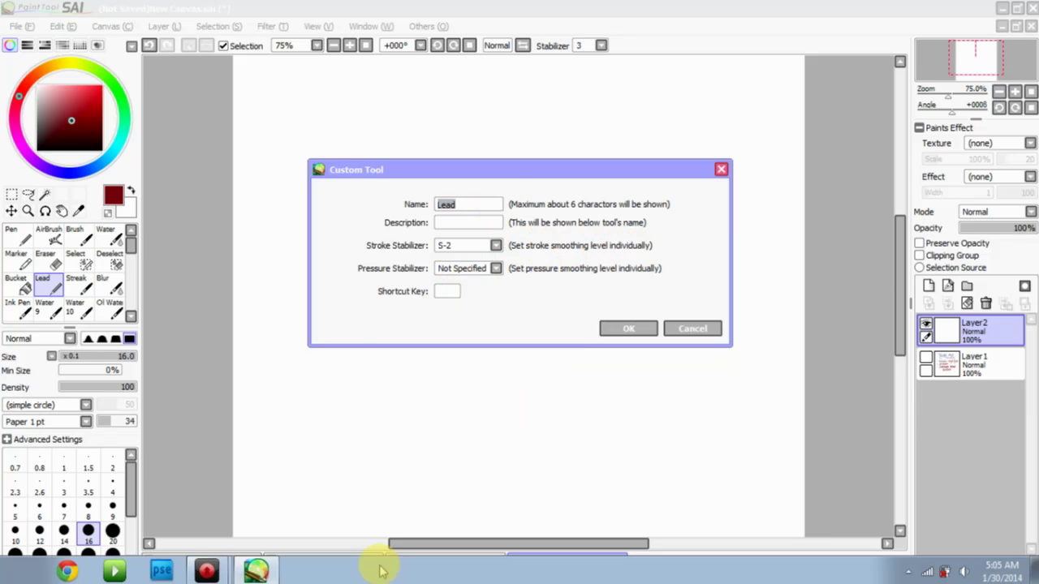
left_click(496, 246)
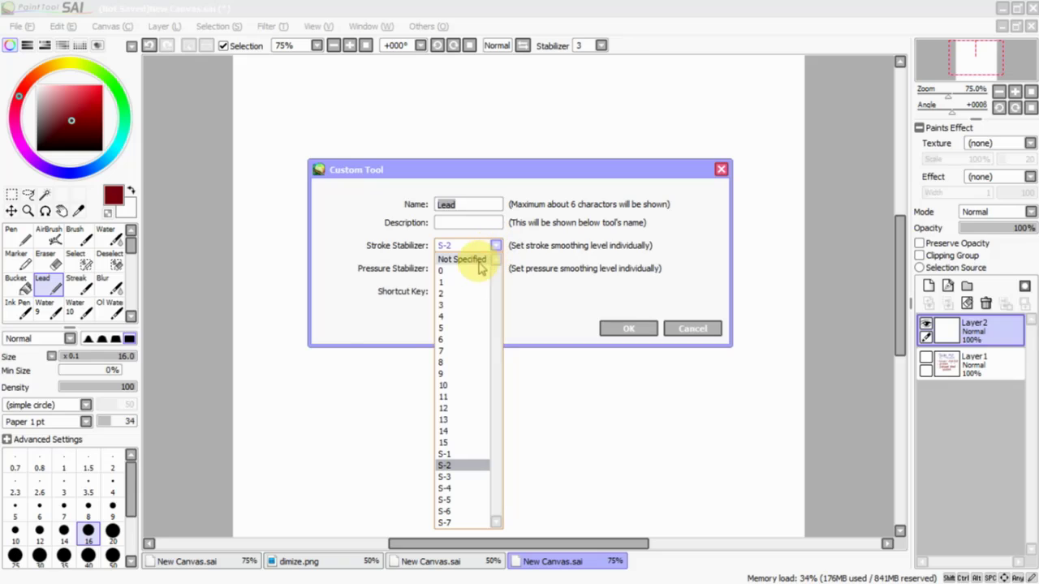
left_click(542, 246)
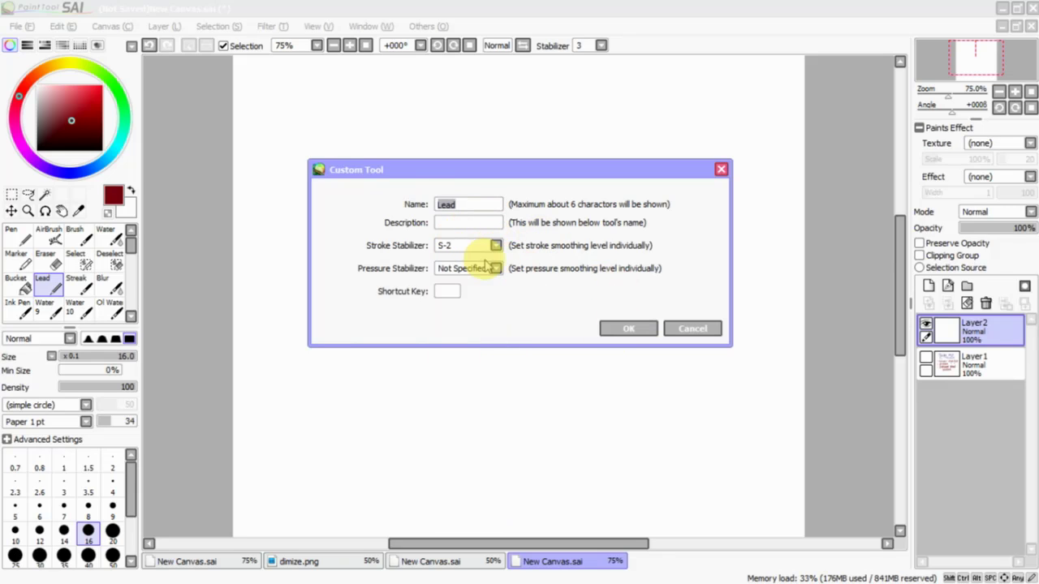
left_click(495, 246)
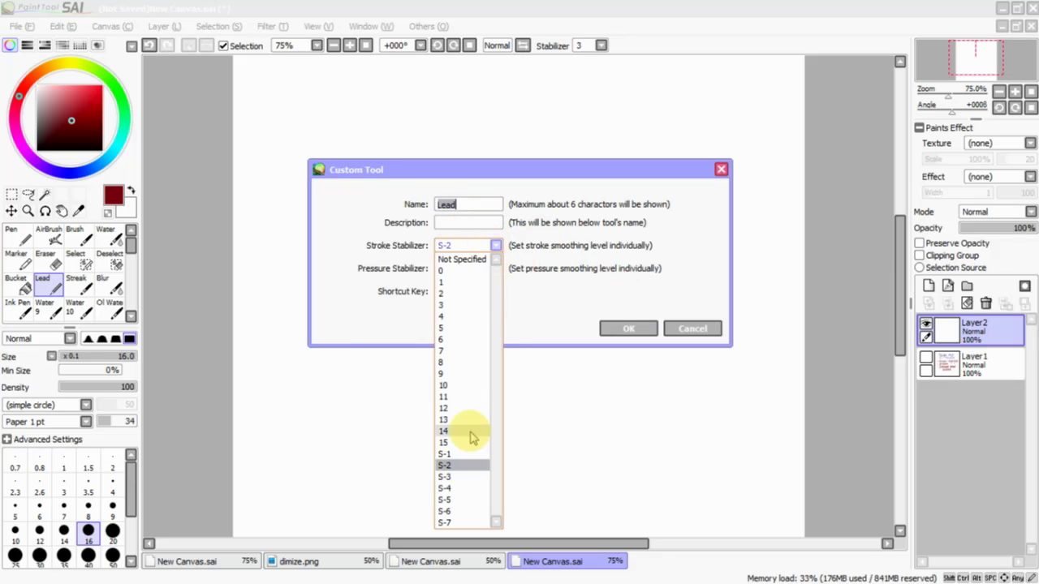
Keep the Lead pencil at stroke stabilizer S-2 and switch to the Brush
left_click(462, 277)
left_click(629, 328)
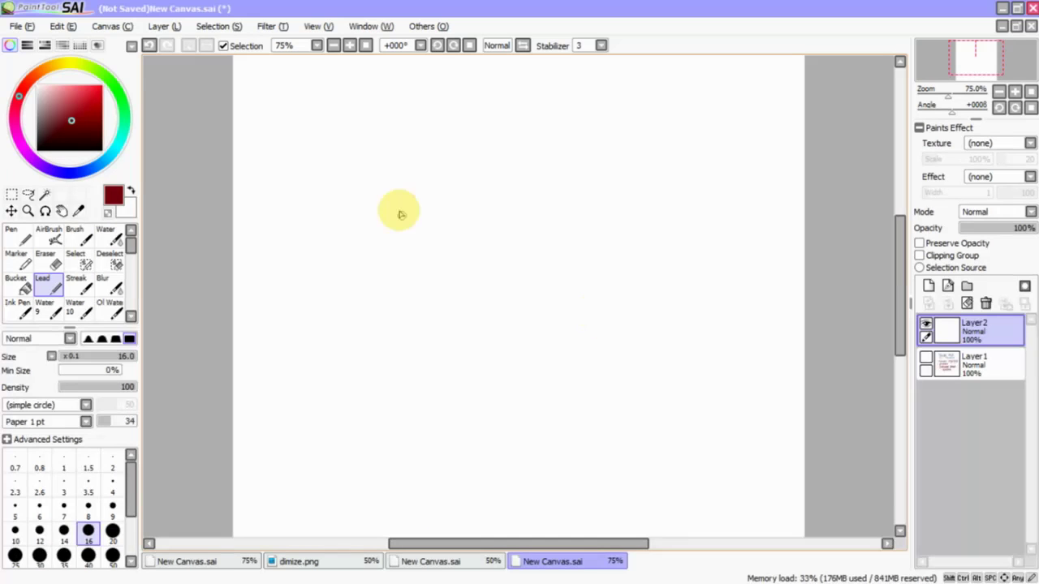
left_click(75, 237)
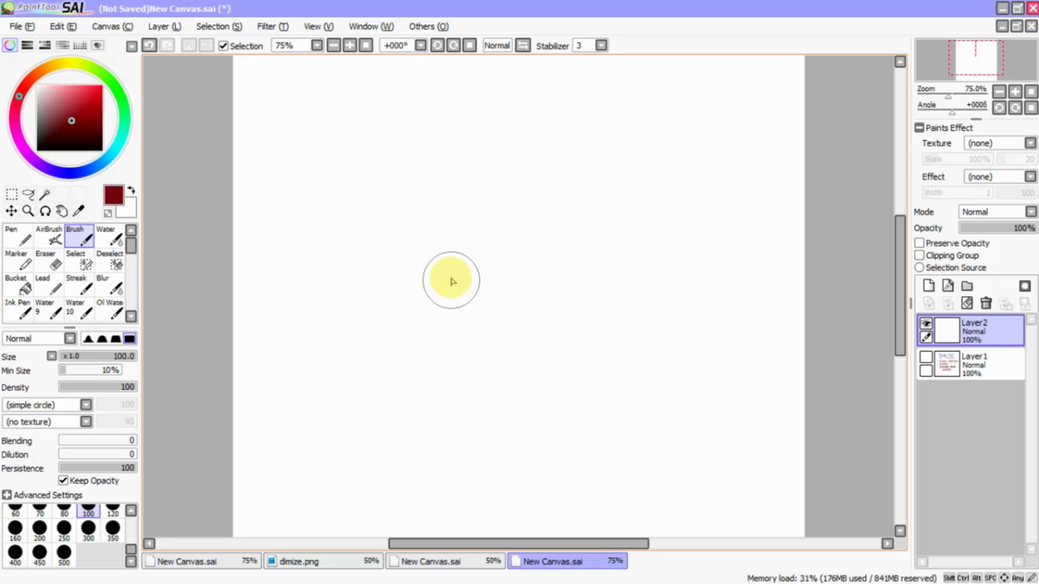
Paint a dark-red test loop and a diagonal stroke, clearing the layer after each
mouse_move(435, 245)
left_mouse_down()
mouse_move(522, 352)
mouse_move(453, 304)
left_mouse_up()
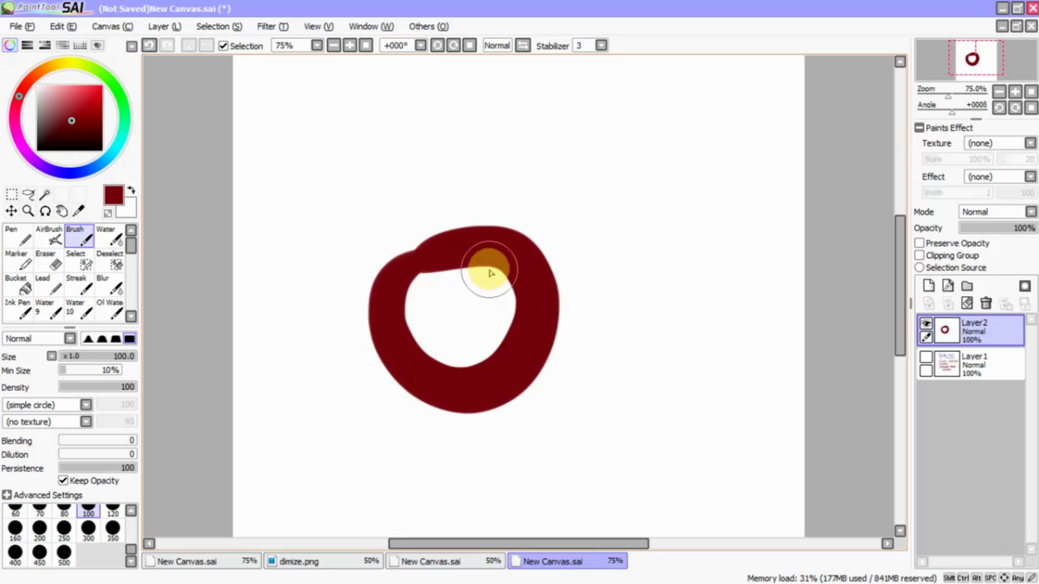
left_click(966, 303)
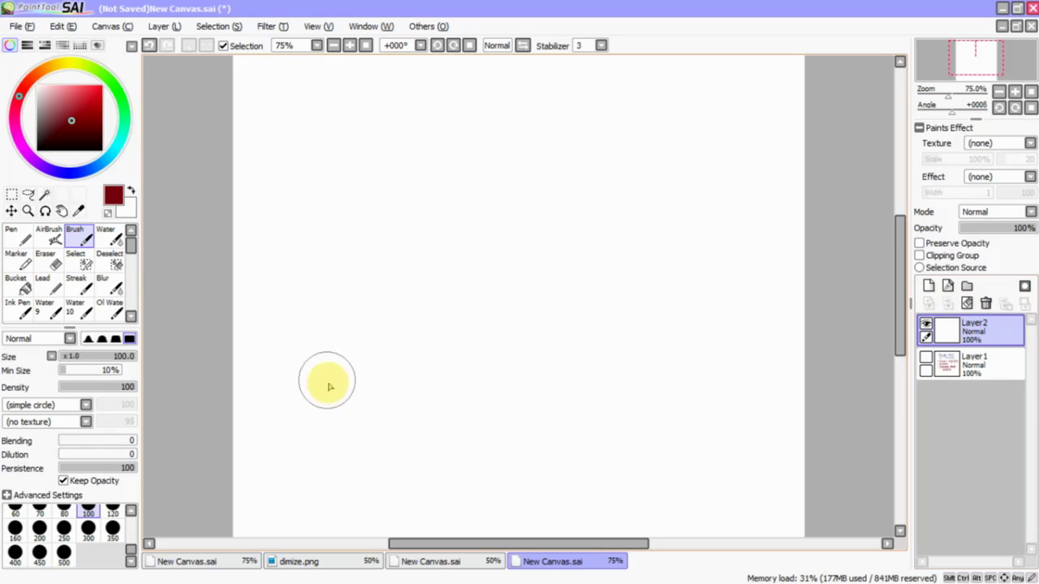
mouse_move(320, 412)
left_mouse_down()
mouse_move(483, 270)
mouse_move(608, 297)
mouse_move(478, 304)
mouse_move(344, 190)
mouse_move(421, 372)
mouse_move(642, 395)
mouse_move(581, 132)
mouse_move(524, 185)
mouse_move(338, 258)
mouse_move(264, 328)
mouse_move(408, 373)
mouse_move(645, 420)
mouse_move(763, 352)
mouse_move(835, 192)
left_mouse_up()
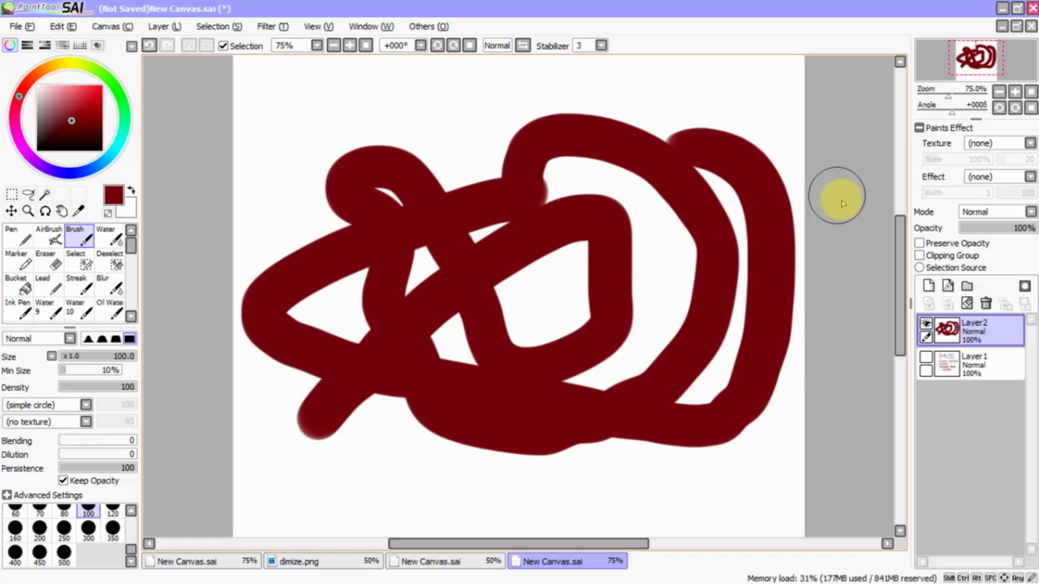
left_click(967, 303)
Set the Brush's stroke stabilizer to S-7, then paint a long looping dark-red scribble
double_click(75, 234)
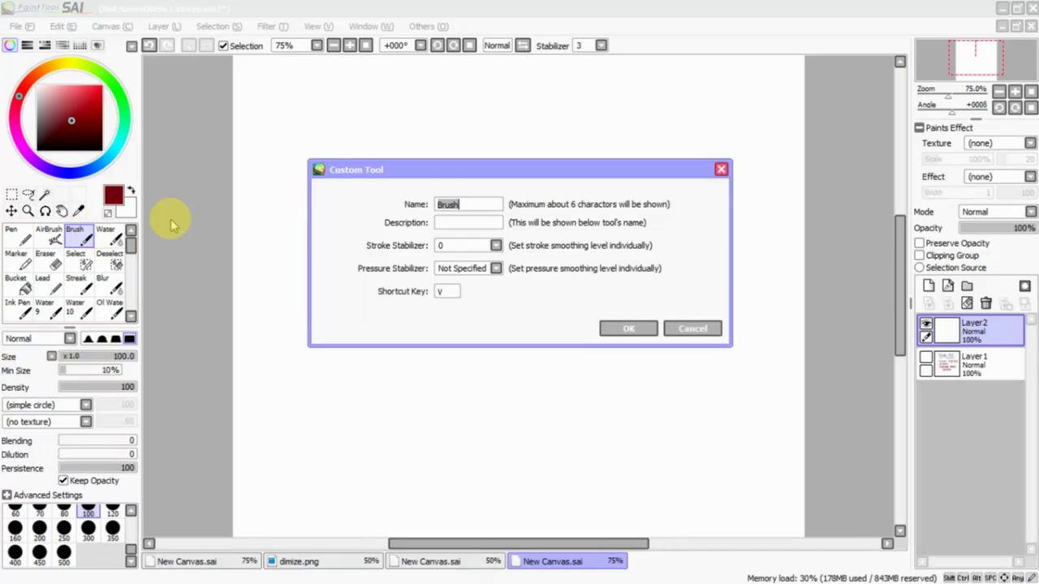
left_click(462, 248)
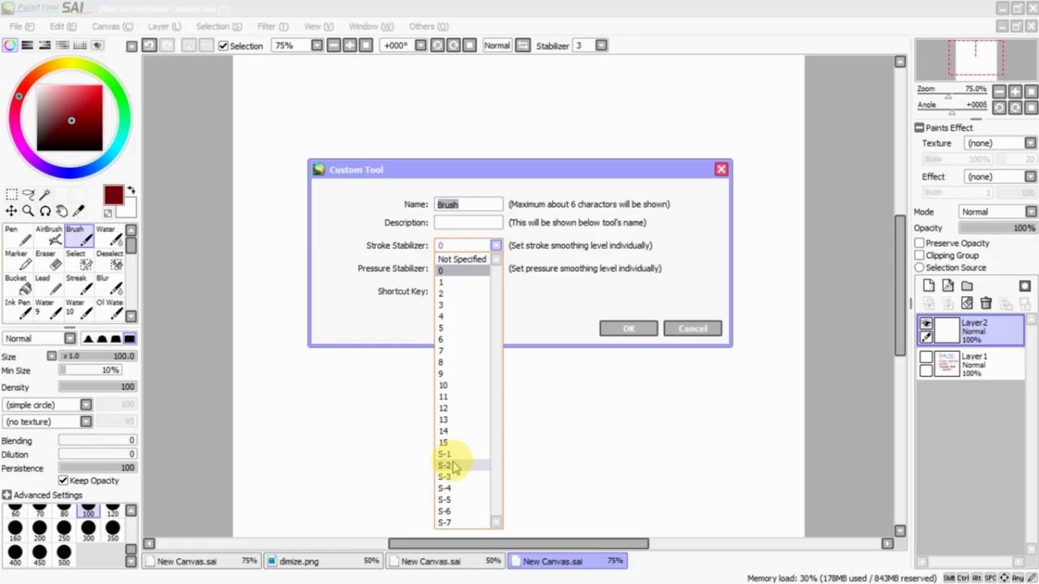
left_click(446, 524)
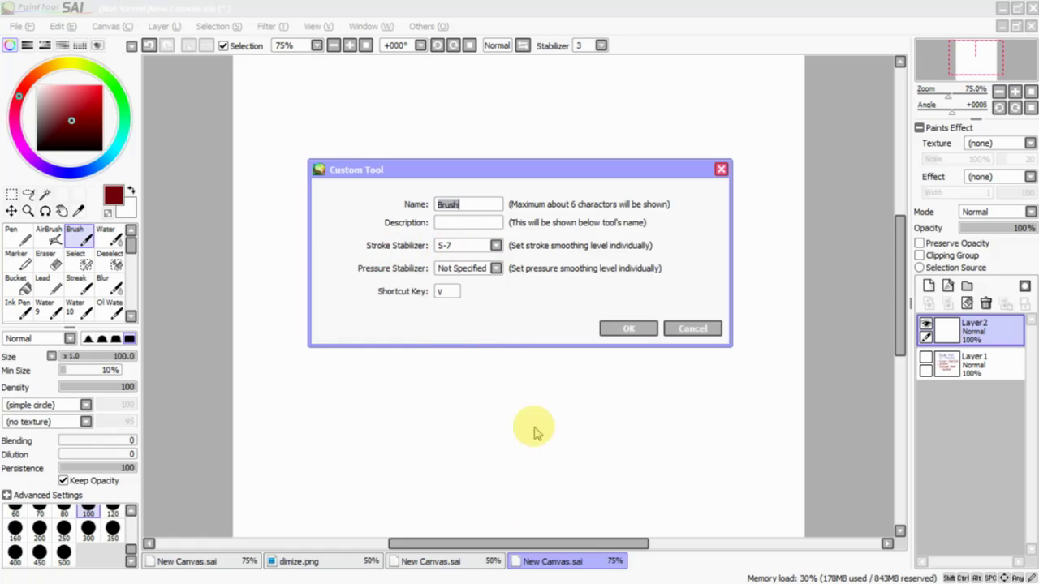
left_click(624, 335)
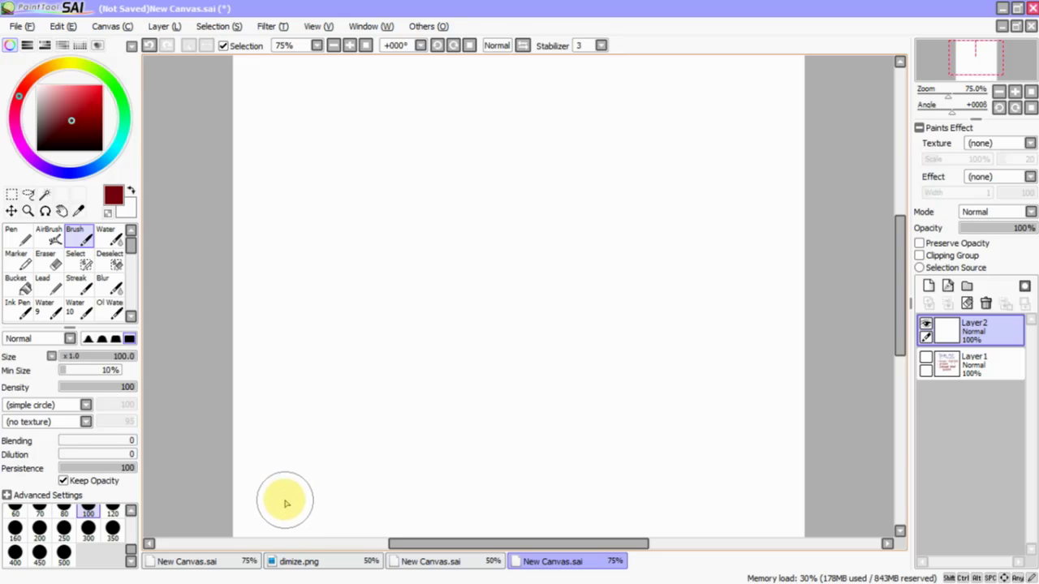
mouse_move(271, 506)
left_mouse_down()
mouse_move(285, 406)
mouse_move(352, 278)
mouse_move(457, 176)
mouse_move(615, 124)
mouse_move(742, 181)
mouse_move(691, 317)
mouse_move(474, 334)
mouse_move(349, 192)
mouse_move(418, 63)
mouse_move(603, 89)
mouse_move(531, 276)
mouse_move(340, 447)
mouse_move(515, 506)
mouse_move(671, 384)
mouse_move(761, 190)
mouse_move(574, 74)
mouse_move(248, 165)
mouse_move(300, 339)
mouse_move(501, 330)
mouse_move(549, 415)
mouse_move(464, 452)
mouse_move(622, 455)
mouse_move(587, 248)
mouse_move(376, 148)
mouse_move(306, 332)
mouse_move(715, 475)
left_mouse_up()
left_click(207, 573)
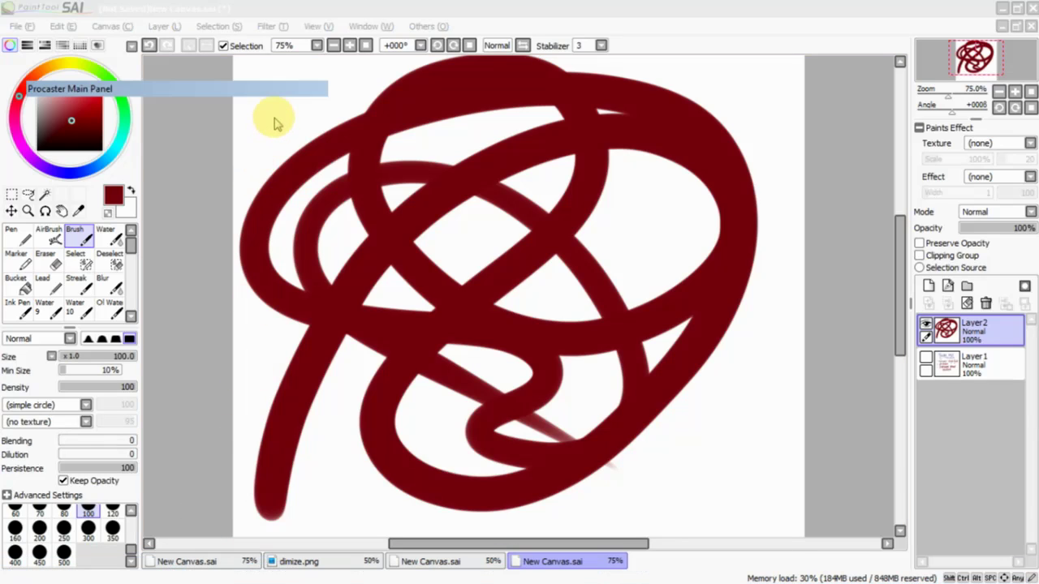
Clear the scribble and set the Brush's stroke stabilizer to S-2
left_click(967, 303)
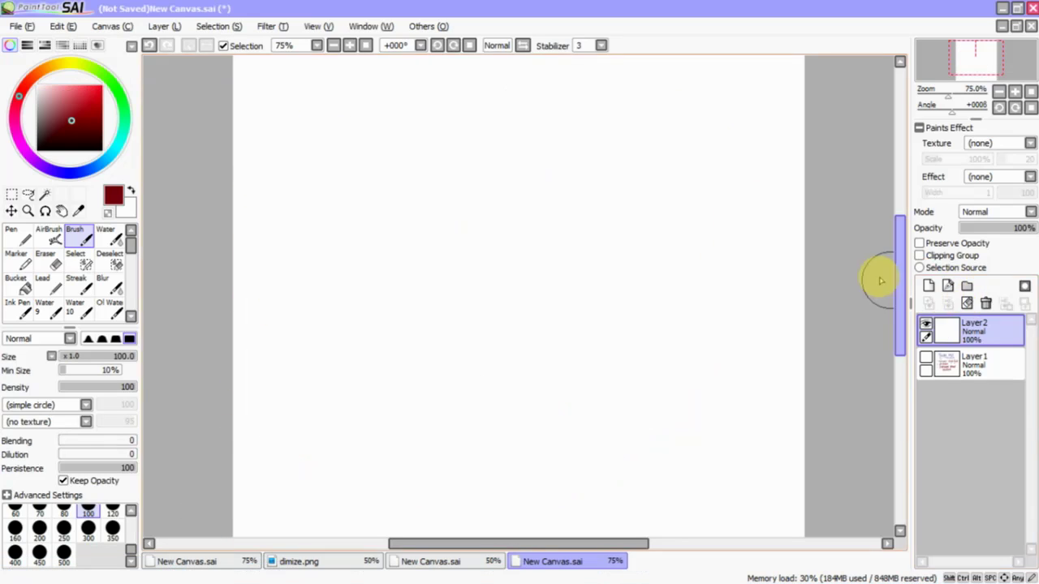
double_click(76, 235)
left_click(465, 245)
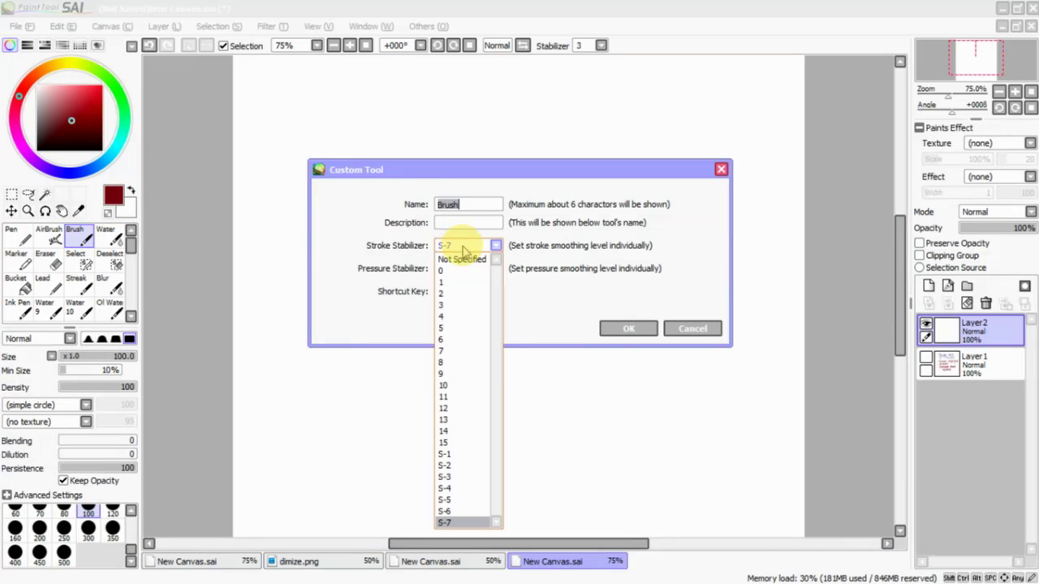
left_click(460, 466)
left_click(626, 327)
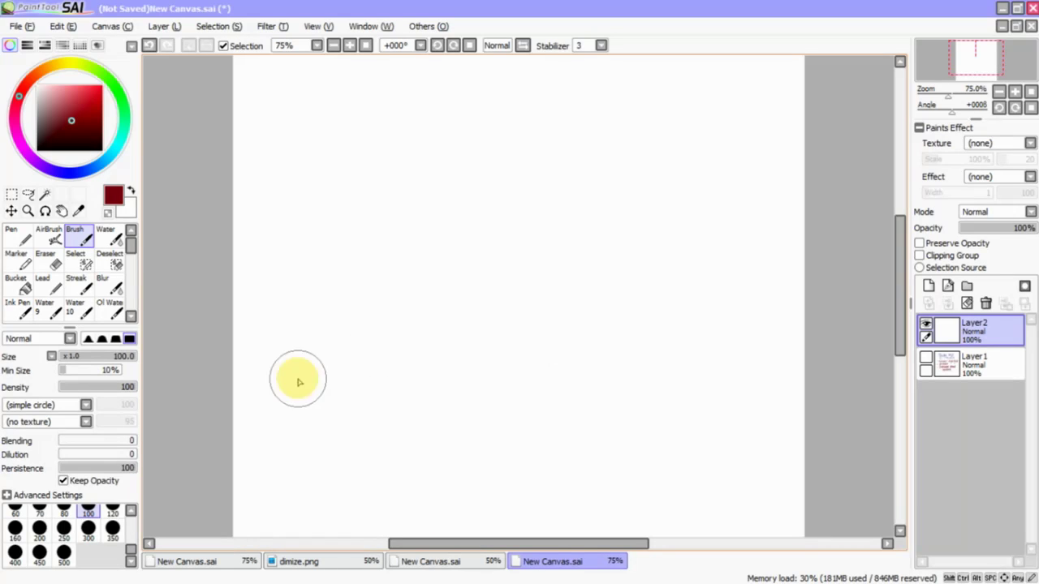
Paint an S-2 test stroke, clear it, and reopen the Brush's stabilizer settings
mouse_move(283, 482)
left_mouse_down()
mouse_move(391, 301)
mouse_move(656, 257)
mouse_move(452, 303)
mouse_move(320, 162)
mouse_move(494, 474)
mouse_move(698, 387)
mouse_move(712, 206)
mouse_move(587, 141)
mouse_move(503, 203)
mouse_move(359, 283)
mouse_move(533, 93)
mouse_move(600, 87)
mouse_move(681, 99)
mouse_move(739, 149)
mouse_move(758, 186)
mouse_move(733, 359)
mouse_move(352, 455)
mouse_move(333, 410)
left_mouse_up()
left_click(967, 303)
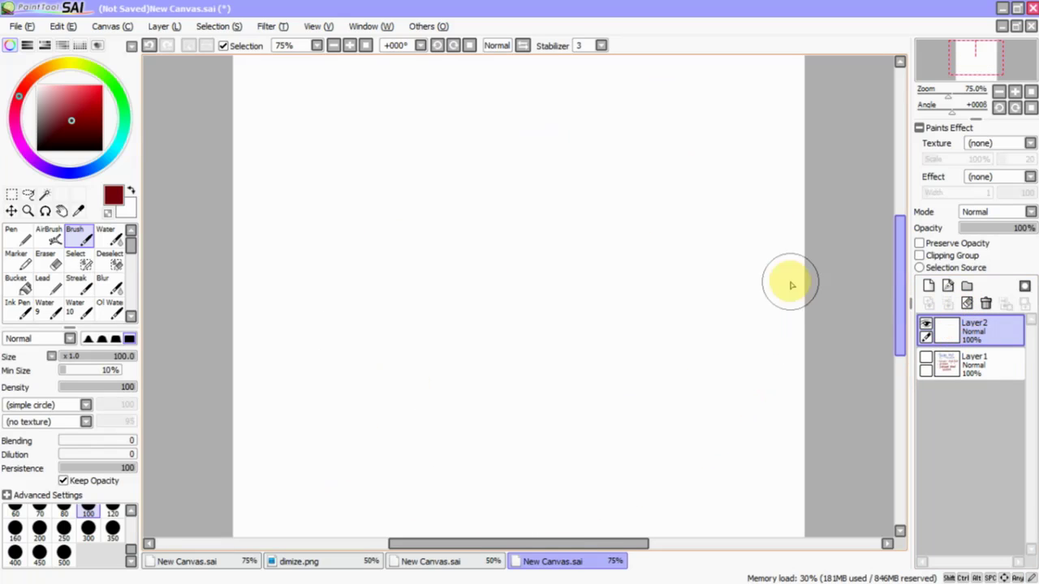
double_click(81, 243)
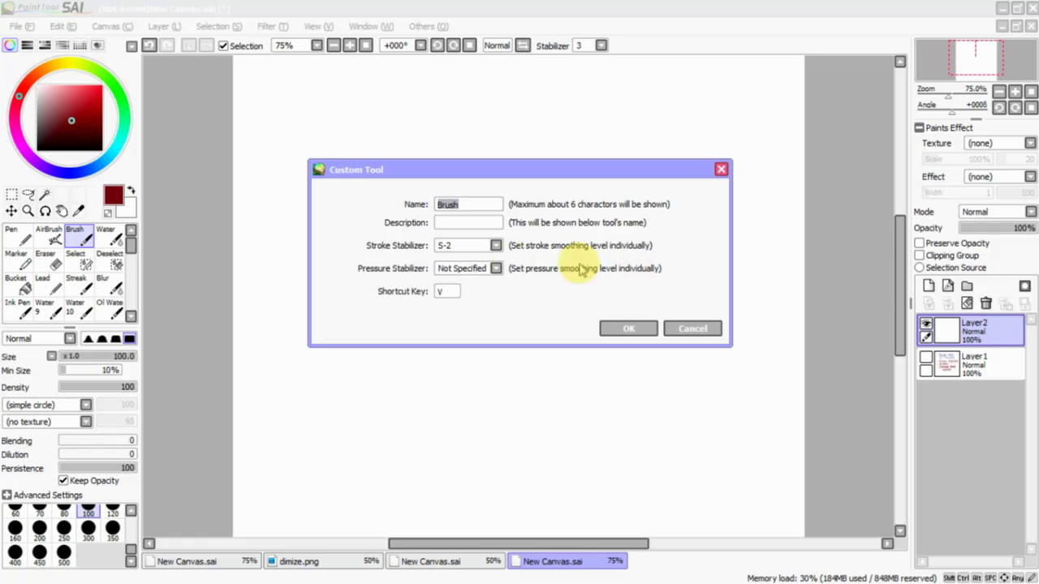
Set the Brush's pressure stabilizer to 15
left_click(496, 269)
left_click(455, 465)
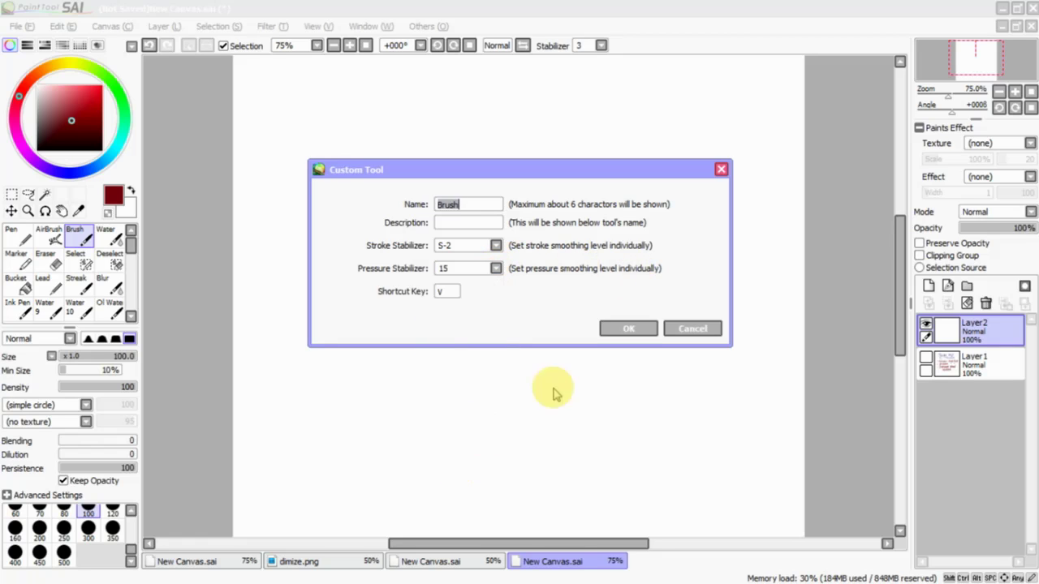
left_click(628, 328)
Paint many tapered dark-red curves, diagonals and vertical test strokes across the canvas
mouse_move(284, 471)
left_mouse_down()
mouse_move(427, 271)
mouse_move(560, 169)
left_mouse_up()
left_click_drag(355, 478, 717, 332)
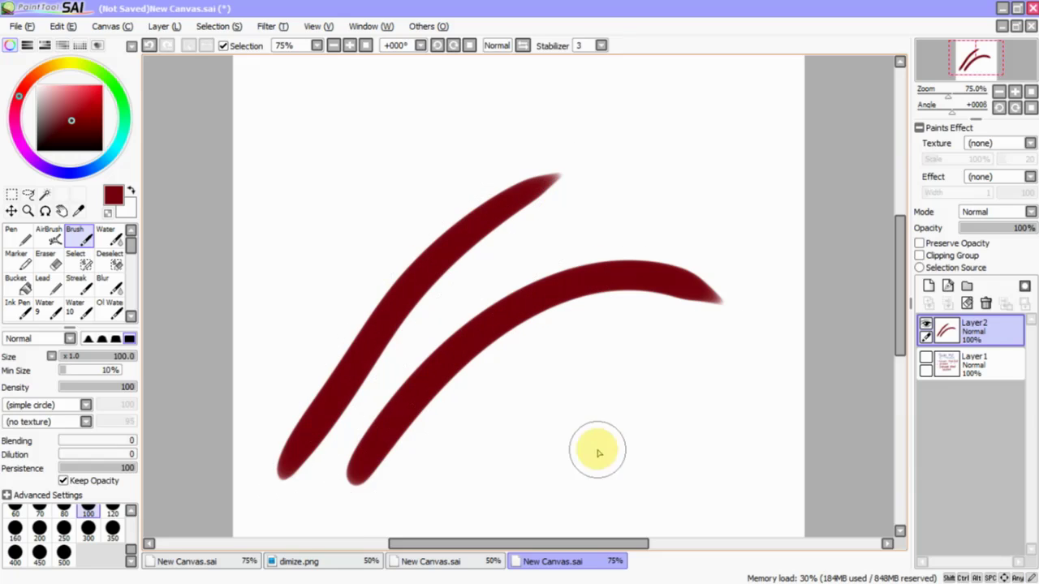
mouse_move(619, 477)
left_mouse_down()
mouse_move(436, 176)
mouse_move(248, 213)
left_mouse_up()
mouse_move(278, 284)
left_mouse_down()
mouse_move(372, 201)
mouse_move(548, 112)
left_mouse_up()
mouse_move(317, 292)
left_mouse_down()
mouse_move(336, 271)
mouse_move(686, 136)
left_mouse_up()
mouse_move(740, 158)
left_mouse_down()
mouse_move(587, 213)
mouse_move(258, 365)
left_mouse_up()
mouse_move(252, 423)
left_mouse_down()
mouse_move(322, 389)
mouse_move(661, 303)
left_mouse_up()
mouse_move(723, 329)
left_mouse_down()
mouse_move(477, 398)
mouse_move(357, 451)
left_mouse_up()
mouse_move(723, 382)
left_mouse_down()
mouse_move(614, 428)
mouse_move(399, 487)
left_mouse_up()
left_click_drag(747, 429, 454, 469)
left_click_drag(475, 481, 720, 458)
left_click_drag(531, 348, 545, 463)
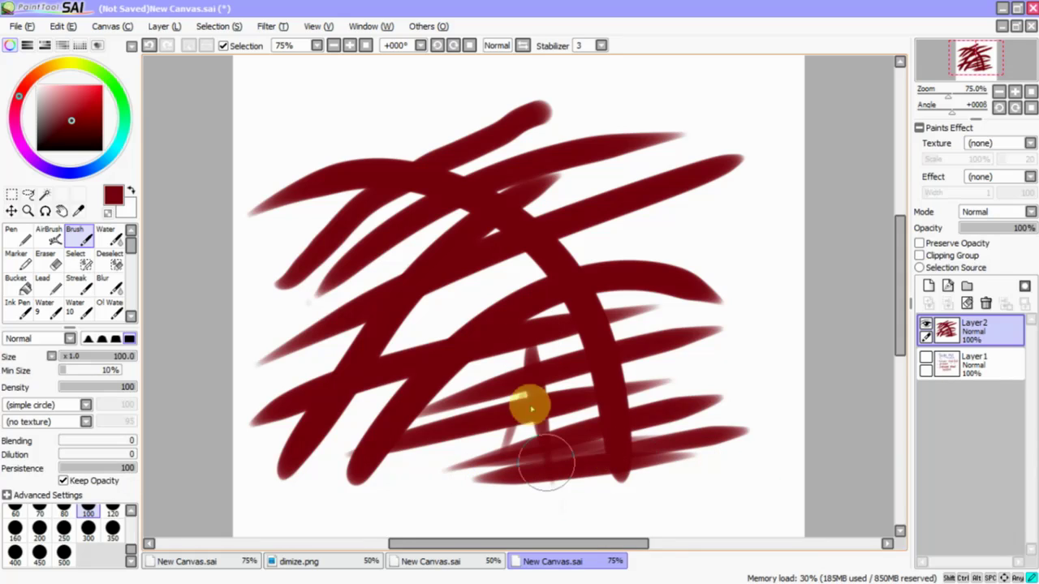
left_click_drag(510, 410, 528, 487)
left_click_drag(505, 284, 524, 487)
mouse_move(555, 278)
left_mouse_down()
mouse_move(577, 444)
mouse_move(583, 373)
mouse_move(565, 345)
mouse_move(583, 486)
mouse_move(509, 241)
mouse_move(537, 456)
mouse_move(527, 457)
mouse_move(458, 276)
mouse_move(523, 477)
mouse_move(476, 427)
mouse_move(420, 310)
mouse_move(506, 505)
mouse_move(368, 376)
mouse_move(397, 447)
mouse_move(458, 478)
mouse_move(349, 413)
mouse_move(375, 387)
mouse_move(454, 449)
mouse_move(500, 351)
mouse_move(550, 363)
mouse_move(622, 409)
mouse_move(740, 371)
mouse_move(652, 233)
mouse_move(683, 346)
mouse_move(725, 197)
mouse_move(719, 217)
mouse_move(709, 174)
mouse_move(720, 324)
mouse_move(703, 253)
mouse_move(729, 356)
mouse_move(697, 284)
mouse_move(702, 319)
mouse_move(672, 211)
mouse_move(712, 261)
mouse_move(728, 193)
mouse_move(736, 233)
mouse_move(764, 192)
mouse_move(747, 279)
mouse_move(774, 203)
mouse_move(750, 302)
mouse_move(781, 230)
mouse_move(746, 339)
mouse_move(767, 252)
mouse_move(744, 340)
mouse_move(751, 264)
mouse_move(739, 323)
mouse_move(730, 286)
mouse_move(766, 142)
mouse_move(744, 336)
mouse_move(761, 243)
mouse_move(736, 328)
mouse_move(728, 219)
mouse_move(711, 227)
mouse_move(707, 307)
mouse_move(687, 256)
mouse_move(711, 377)
mouse_move(641, 222)
mouse_move(676, 325)
mouse_move(682, 279)
left_mouse_up()
Delete the test layer and make the to-do list layer visible again
left_click(986, 304)
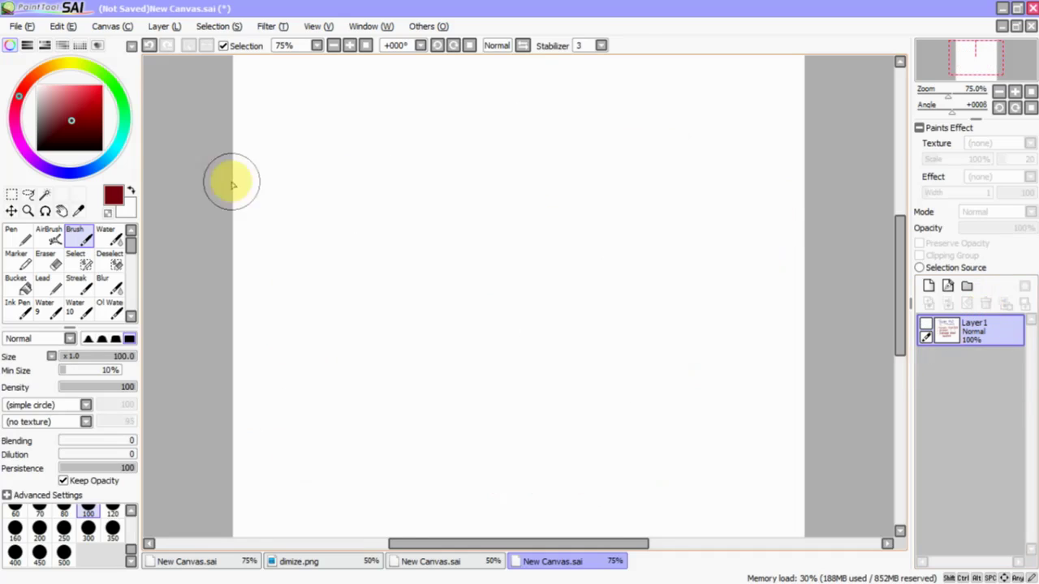
double_click(77, 236)
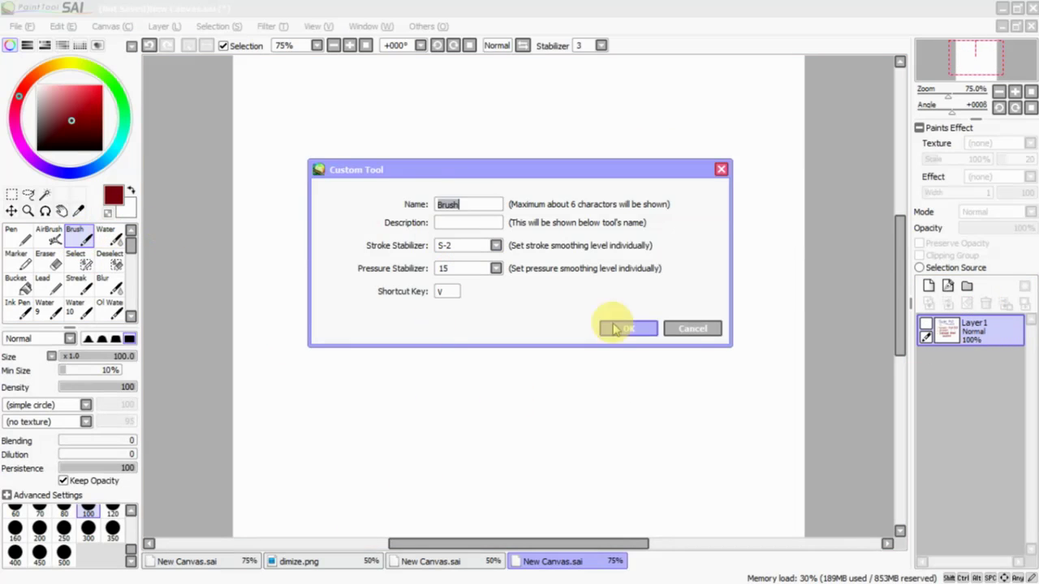
left_click(691, 329)
left_click(927, 324)
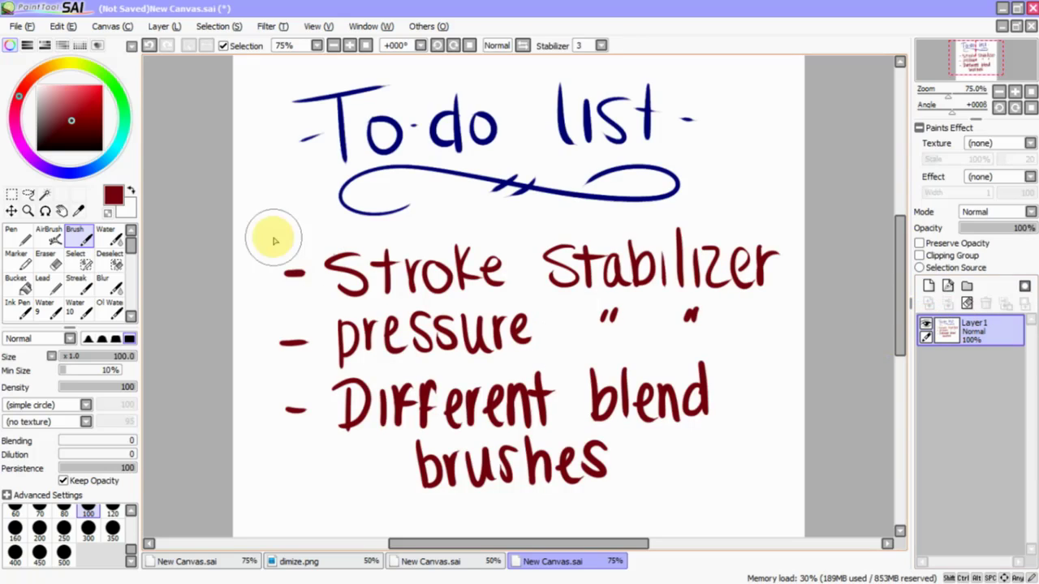
Cross out the Stroke Stabilizer and pressure items and circle 'Different blend brushes'
mouse_move(279, 274)
left_mouse_down()
mouse_move(681, 270)
mouse_move(809, 283)
left_mouse_up()
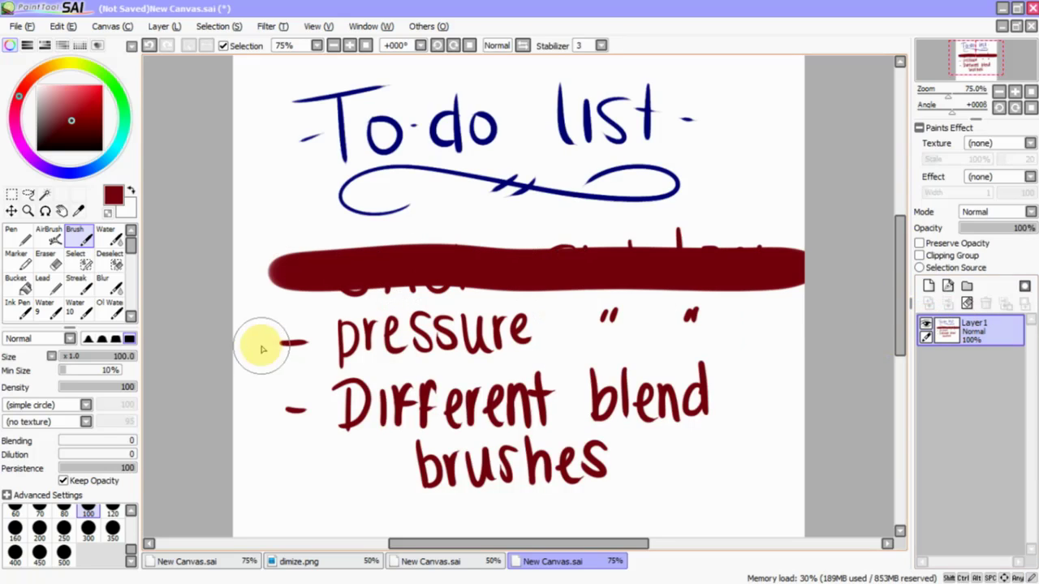
left_click_drag(273, 339, 867, 322)
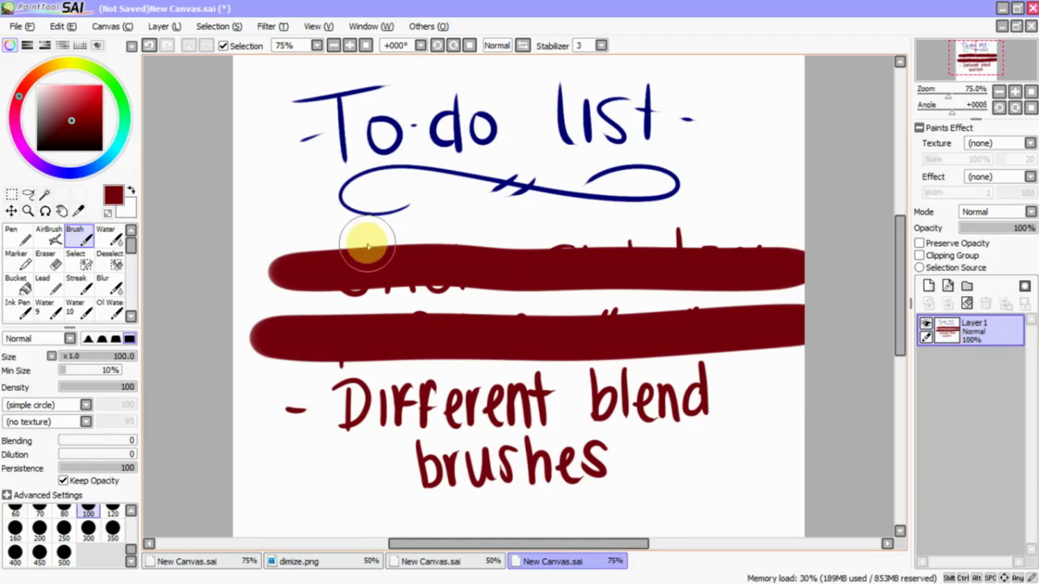
mouse_move(325, 337)
left_mouse_down()
mouse_move(443, 515)
mouse_move(636, 484)
mouse_move(776, 338)
mouse_move(483, 366)
left_mouse_up()
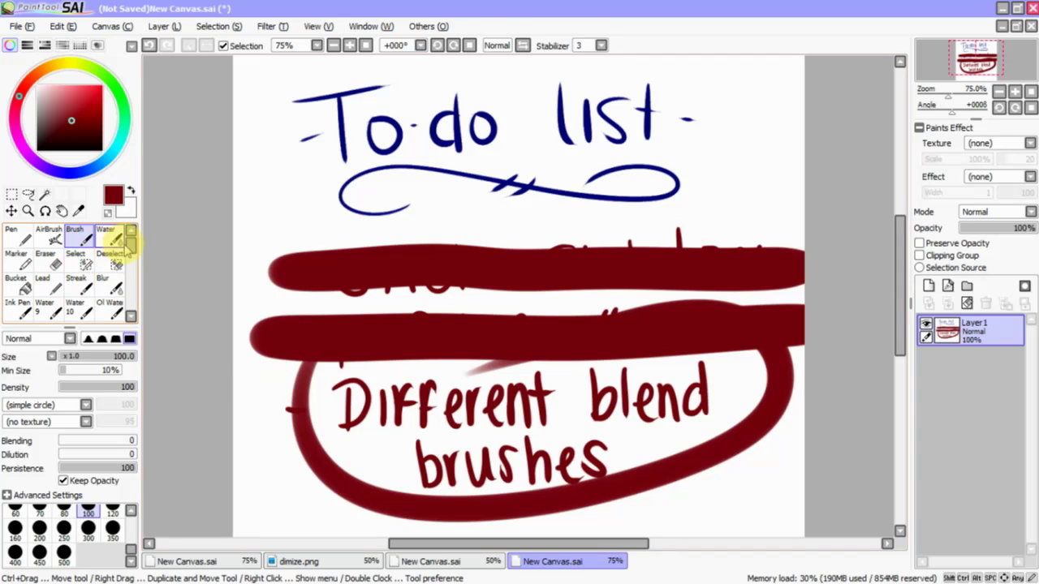
mouse_move(133, 239)
left_mouse_down()
mouse_move(139, 301)
mouse_move(133, 239)
left_mouse_up()
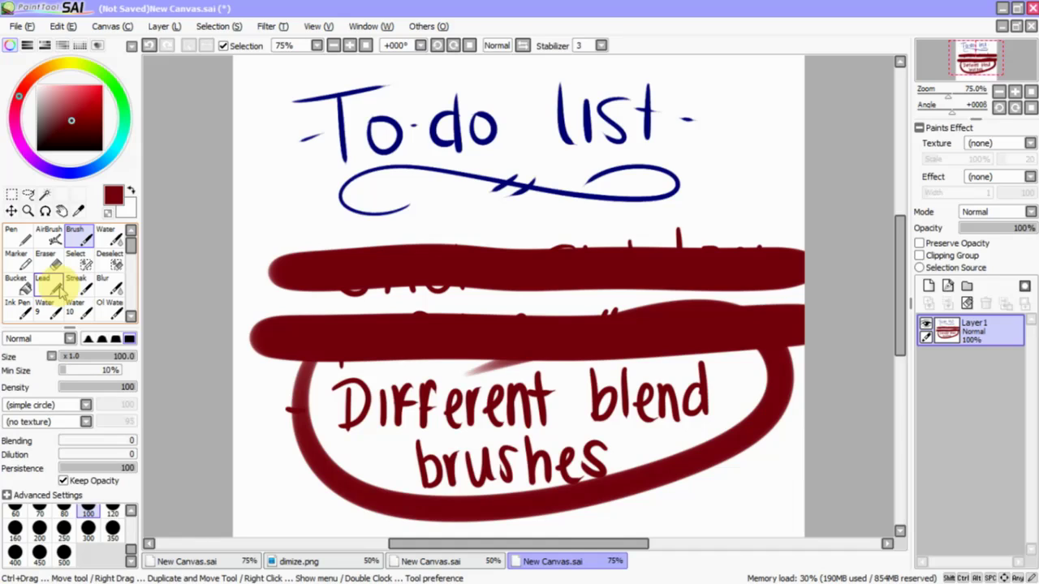
Show the RGB, HSV, greyscale, swatch and scratchpad colour panels
scroll(899, 281, "down", 2)
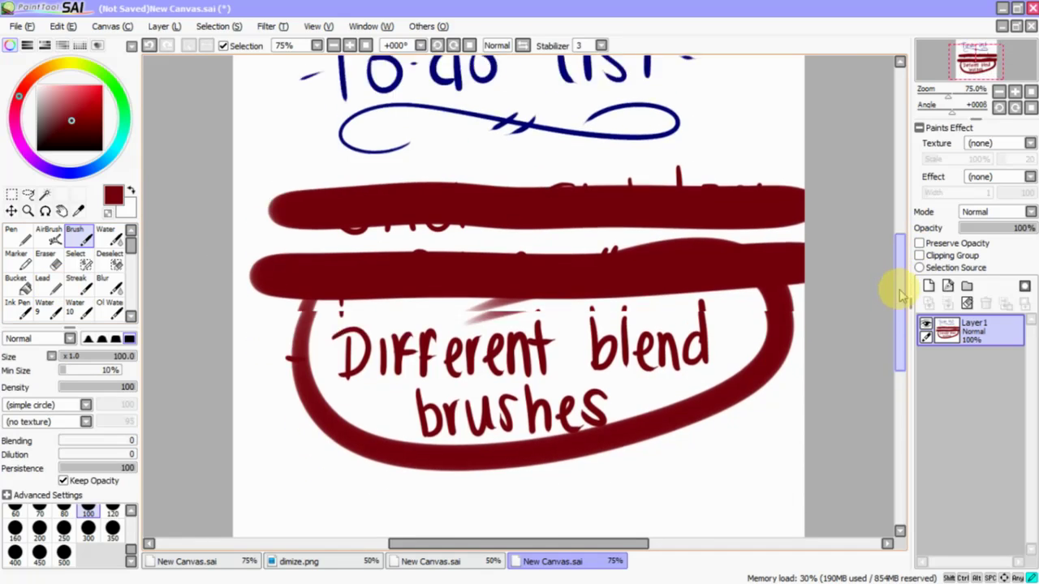
scroll(896, 283, "up", 1)
scroll(896, 283, "down", 3)
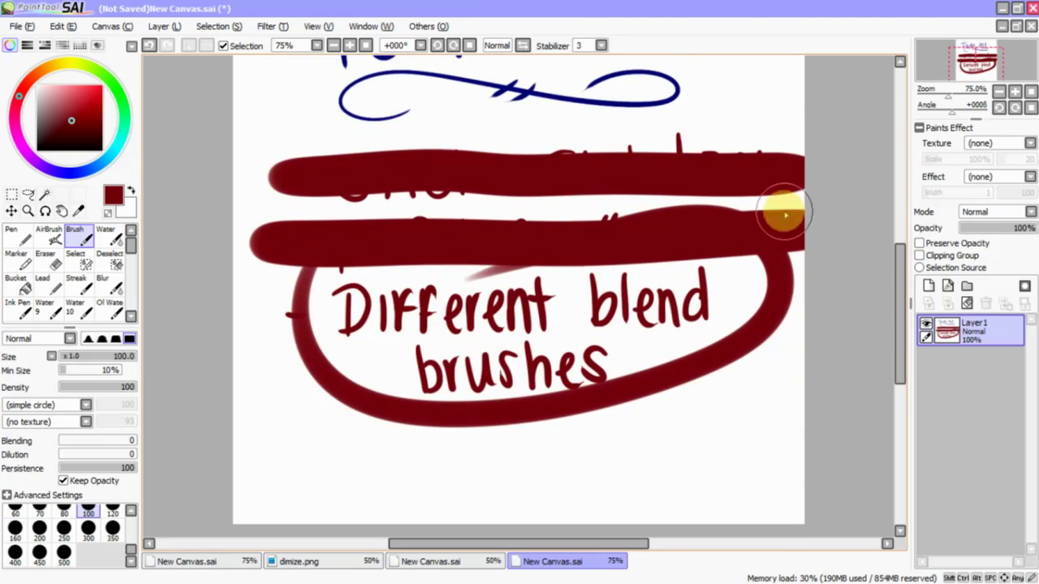
left_click(29, 46)
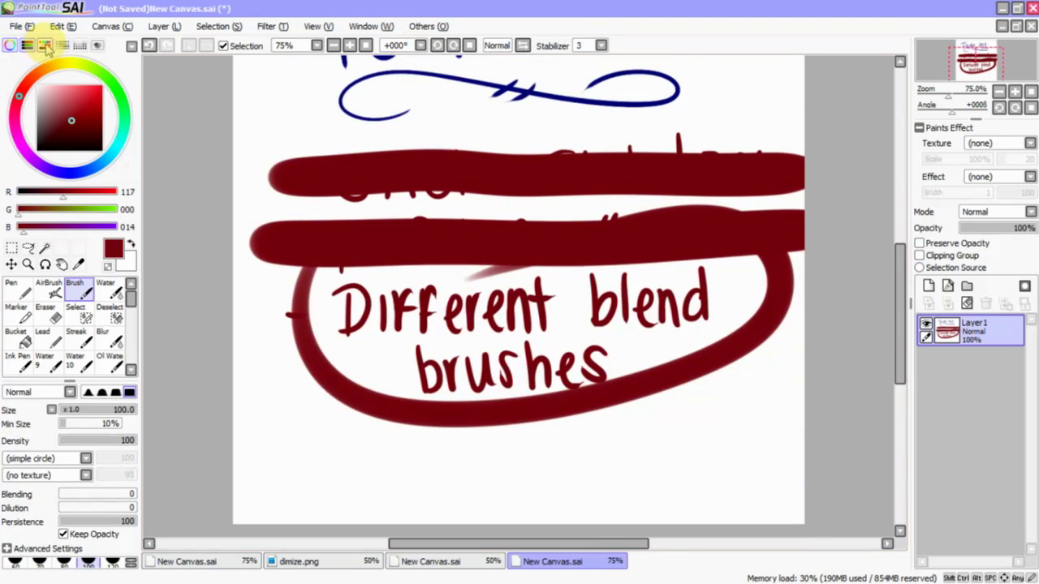
left_click(45, 46)
left_click(61, 46)
left_click(80, 46)
left_click(97, 46)
Hide those colour panels again and clear the to-do list drawing from Layer 1
left_click(97, 46)
left_click(79, 46)
left_click(45, 46)
left_click(61, 46)
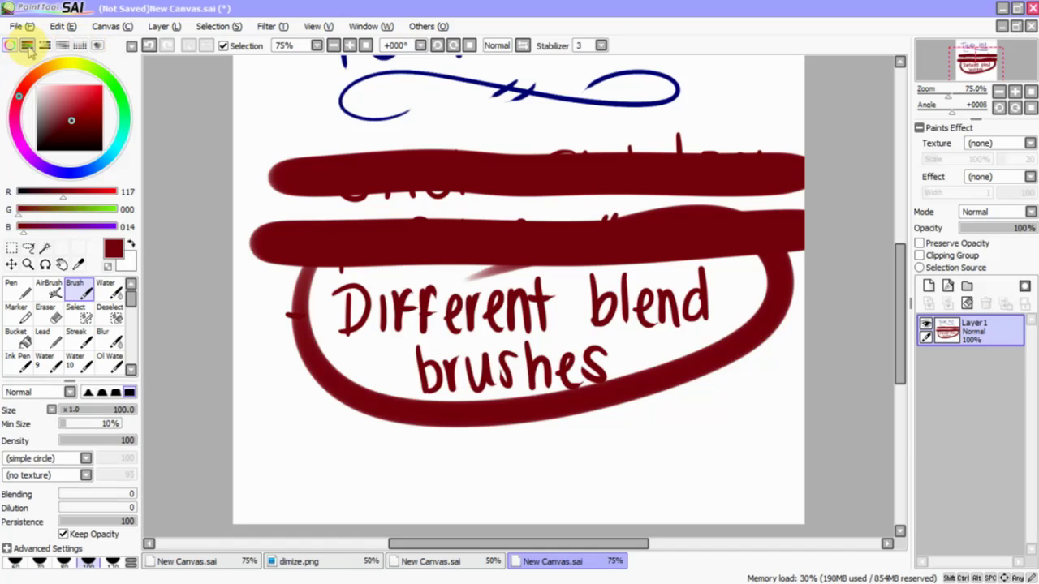
left_click(26, 46)
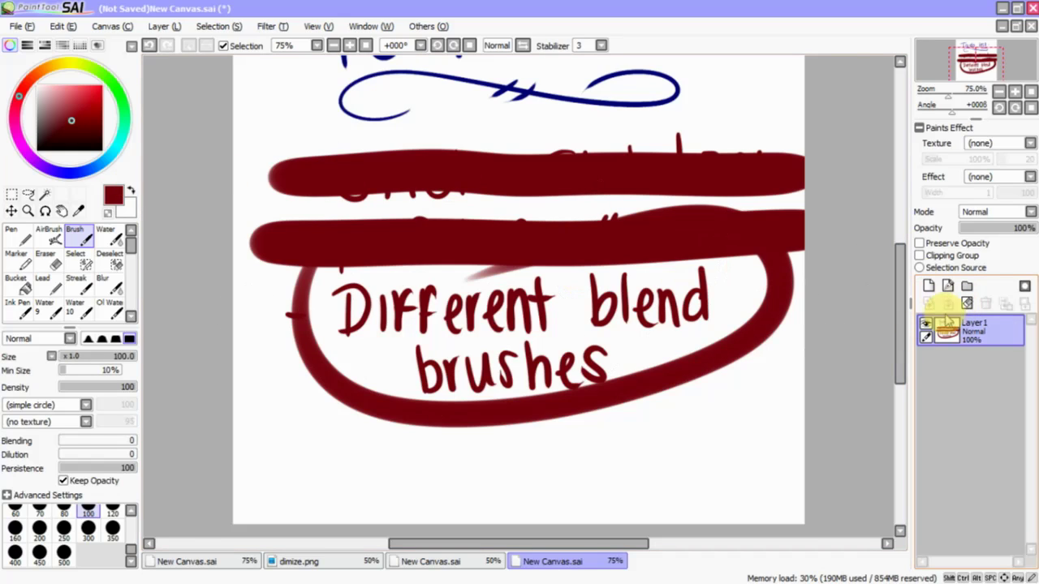
left_click(968, 304)
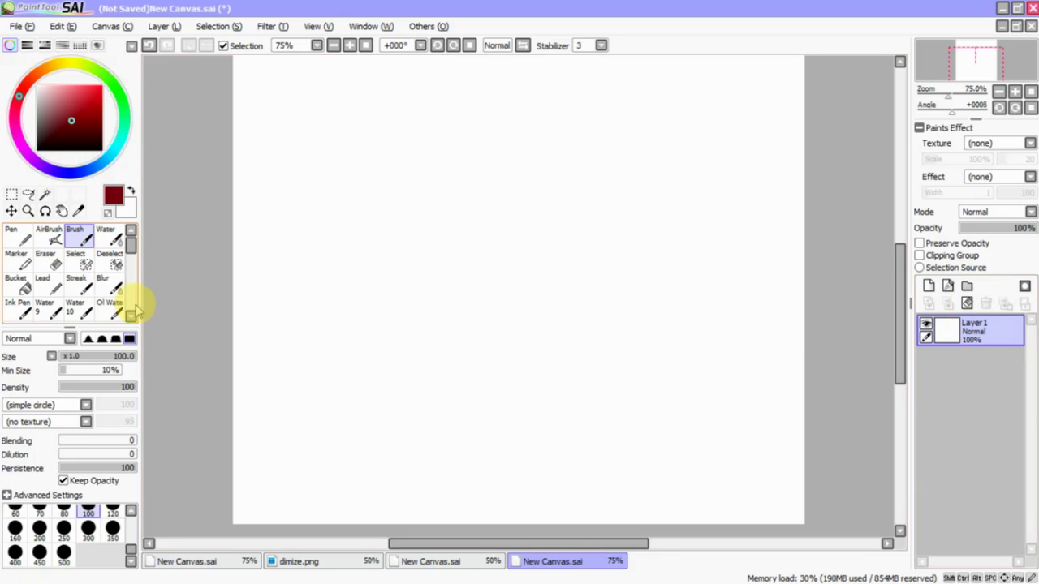
Pick green, set the Brush's stroke stabilizer to 0, and paint light and dark green swatches
left_click(113, 84)
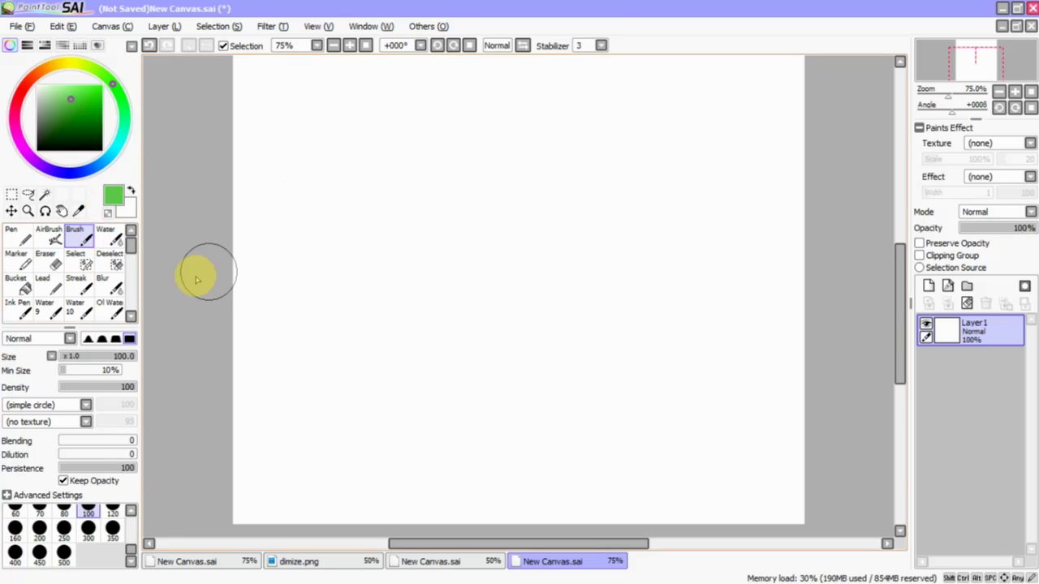
double_click(76, 237)
left_click(459, 246)
left_click(456, 250)
left_click(621, 329)
mouse_move(327, 116)
left_mouse_down()
mouse_move(329, 217)
mouse_move(331, 192)
mouse_move(341, 228)
mouse_move(344, 138)
mouse_move(345, 211)
mouse_move(330, 237)
left_mouse_up()
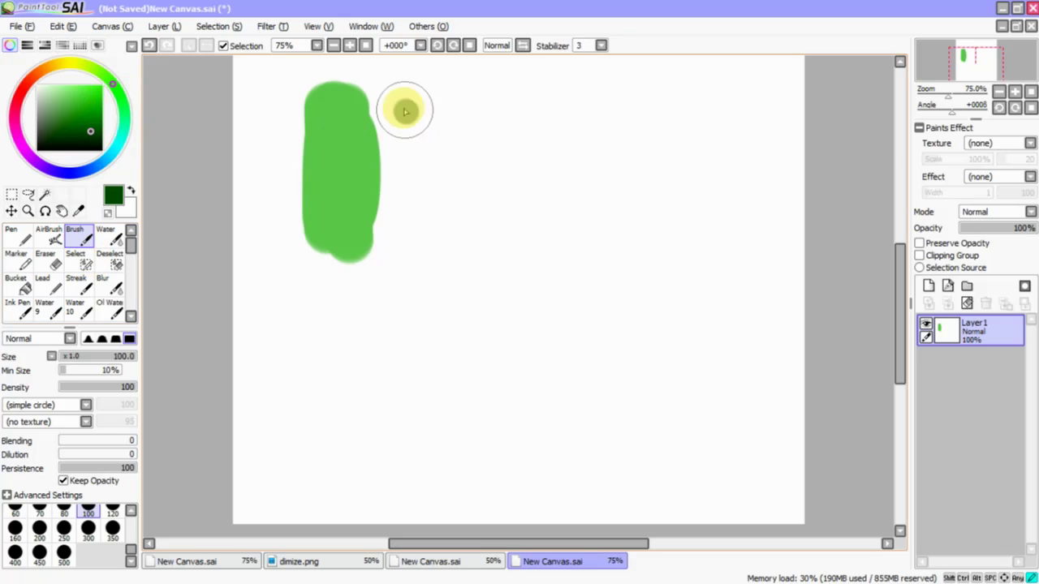
mouse_move(401, 106)
left_mouse_down()
mouse_move(395, 225)
mouse_move(411, 236)
mouse_move(445, 195)
left_mouse_up()
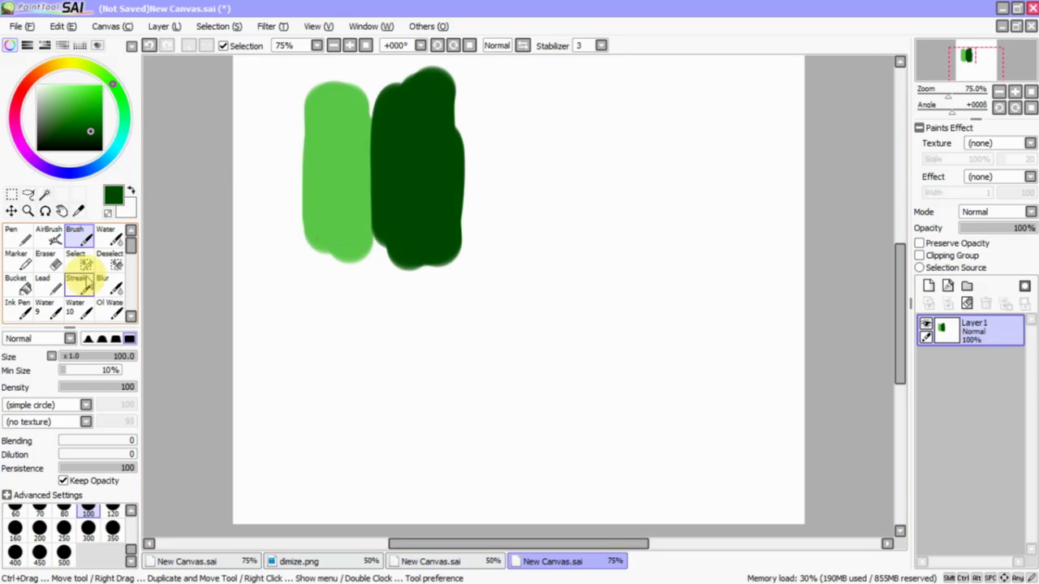
Try the Blur brush along the swatches' edges, then undo the smears
left_click(111, 291)
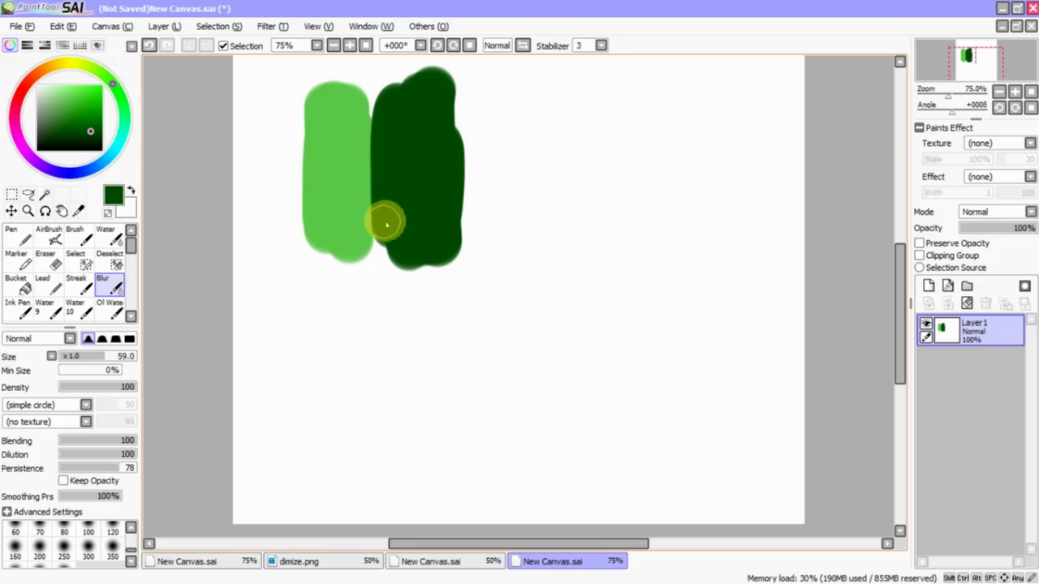
mouse_move(356, 223)
left_mouse_down()
mouse_move(396, 165)
mouse_move(351, 162)
mouse_move(355, 152)
mouse_move(394, 121)
mouse_move(353, 155)
mouse_move(361, 221)
mouse_move(372, 252)
mouse_move(378, 244)
mouse_move(338, 229)
mouse_move(312, 264)
mouse_move(335, 373)
mouse_move(367, 206)
mouse_move(370, 294)
mouse_move(381, 224)
mouse_move(413, 284)
mouse_move(423, 285)
mouse_move(452, 216)
mouse_move(465, 218)
mouse_move(479, 191)
left_mouse_up()
mouse_move(460, 132)
left_mouse_down()
mouse_move(464, 72)
mouse_move(401, 87)
mouse_move(433, 74)
mouse_move(421, 73)
mouse_move(365, 106)
mouse_move(465, 106)
left_mouse_up()
key("ctrl+z")
key("ctrl+z")
key("ctrl+z")
key("ctrl+z")
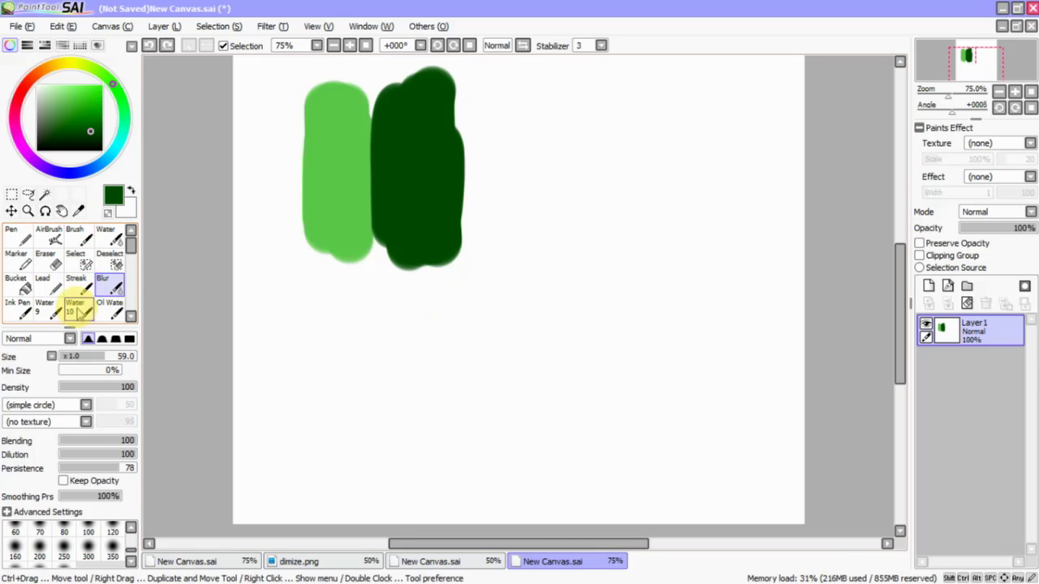
left_click(80, 313)
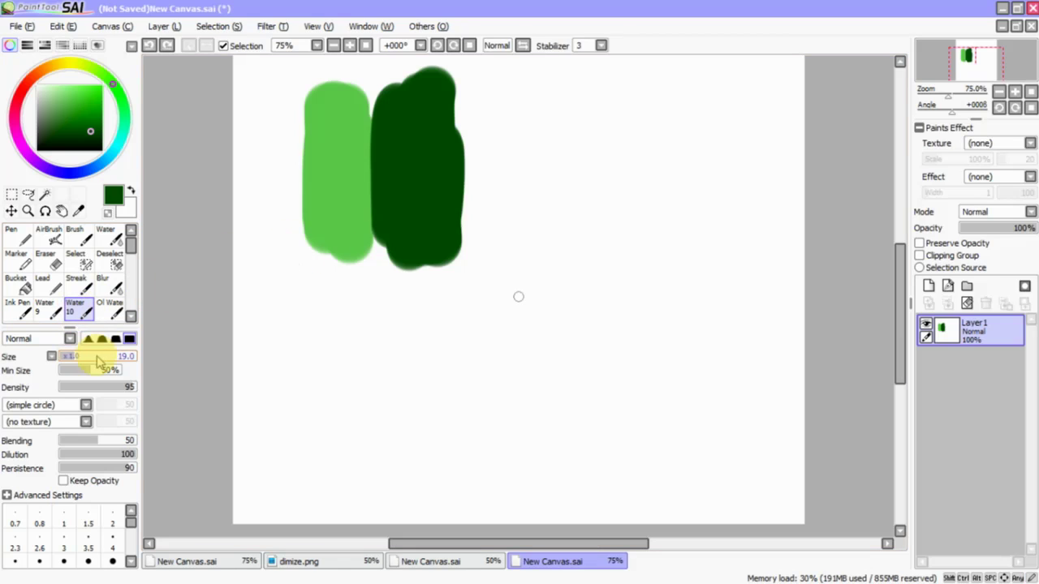
left_click_drag(354, 233, 410, 185)
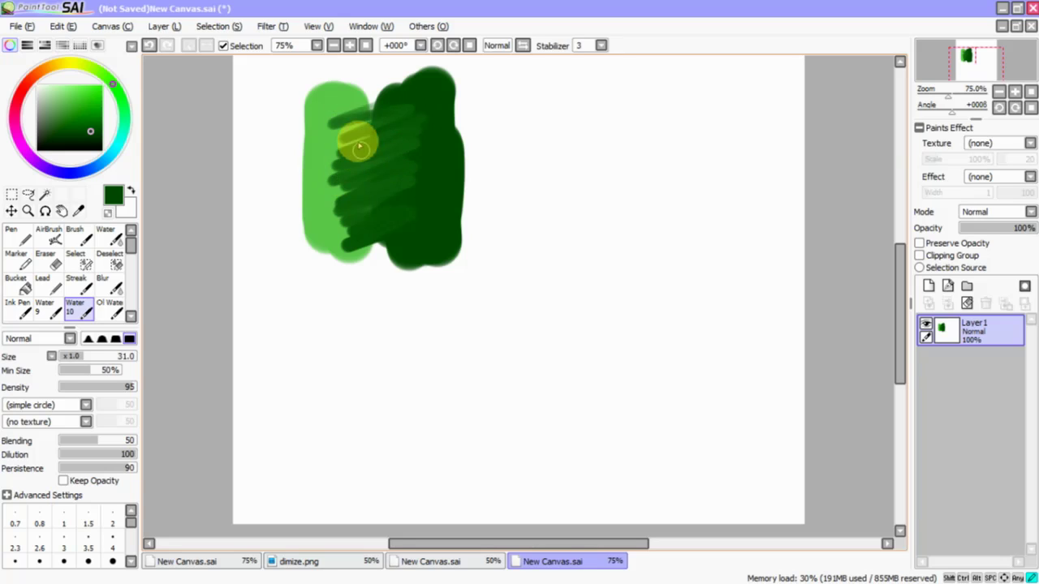
mouse_move(360, 147)
left_mouse_down()
mouse_move(380, 220)
mouse_move(401, 146)
mouse_move(417, 116)
left_mouse_up()
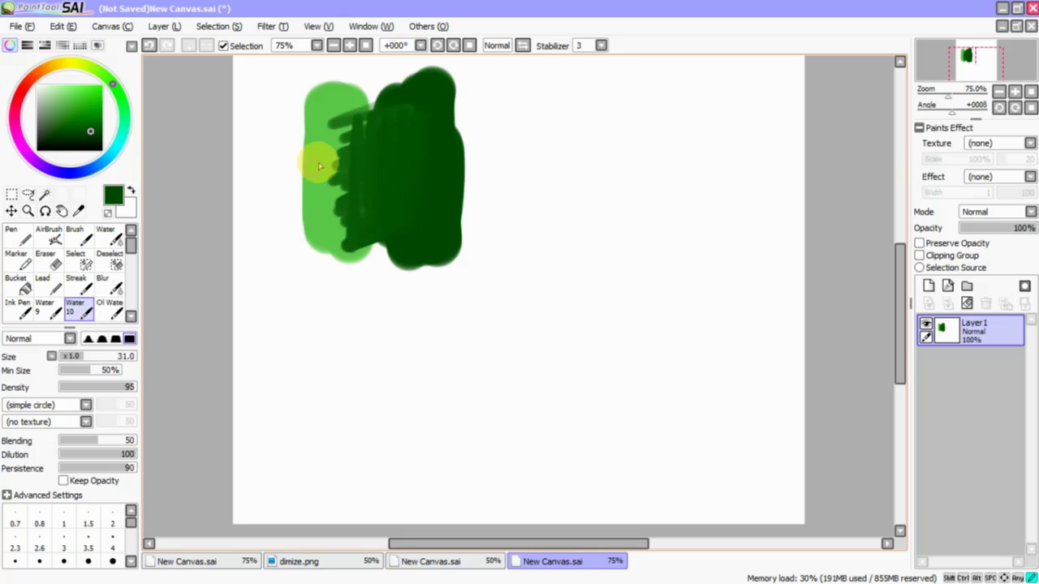
mouse_move(320, 166)
left_mouse_down()
mouse_move(362, 136)
mouse_move(352, 153)
mouse_move(434, 166)
left_mouse_up()
left_click_drag(441, 205, 286, 240)
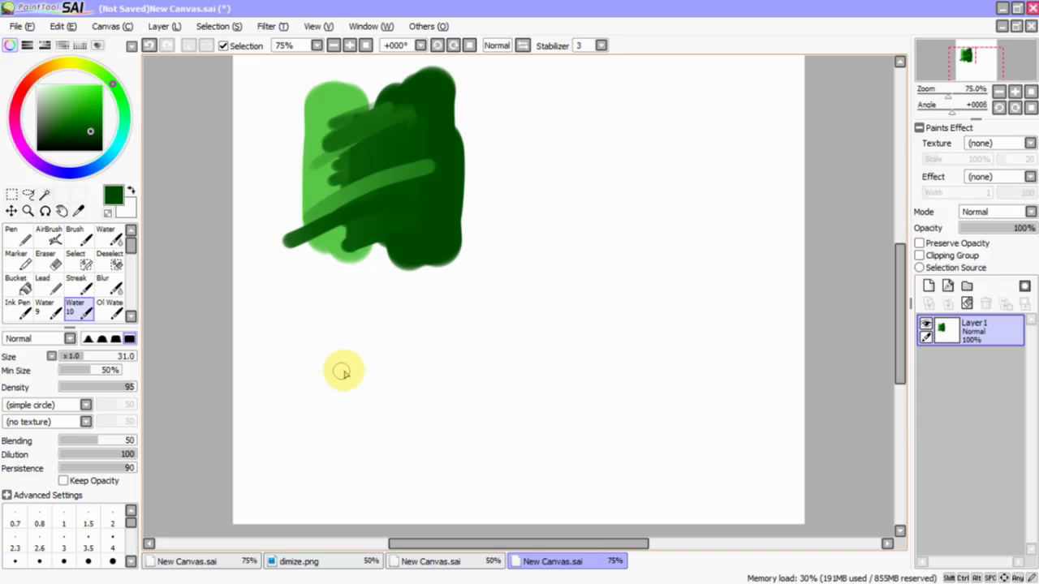
key("ctrl+z")
key("ctrl+z")
key("ctrl+z")
key("ctrl+z")
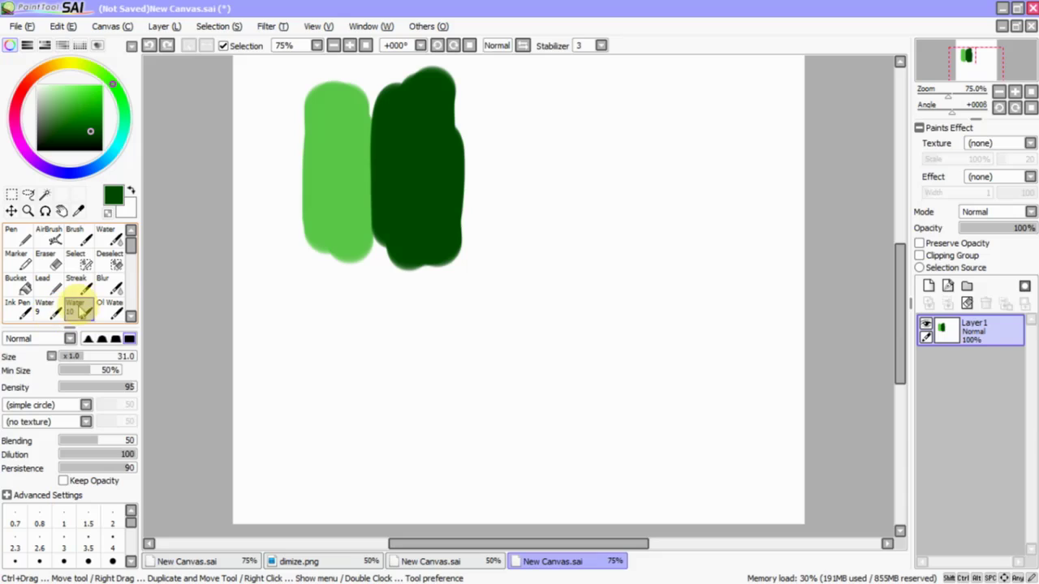
left_click(47, 317)
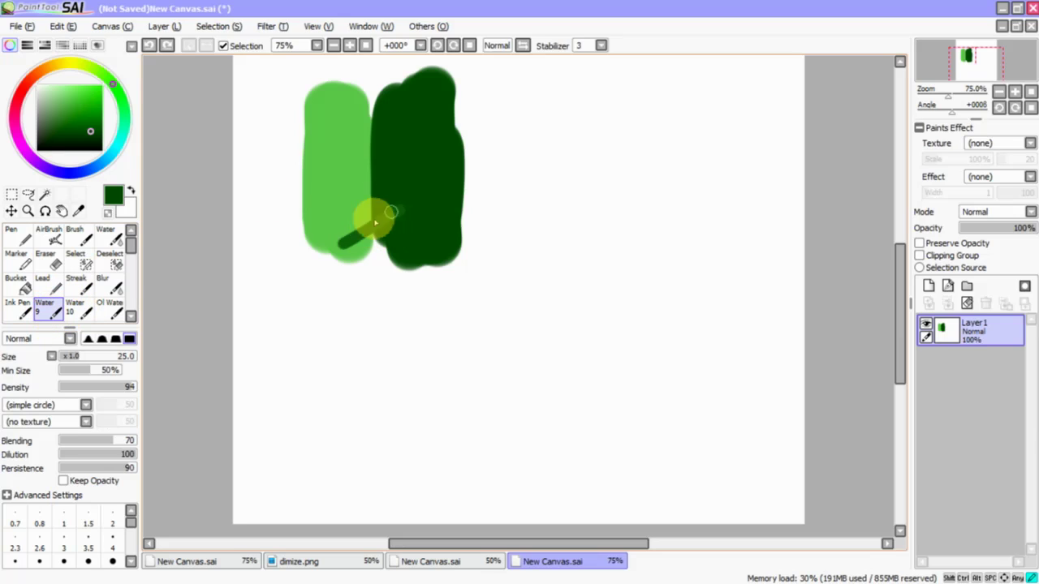
left_click_drag(356, 205, 391, 151)
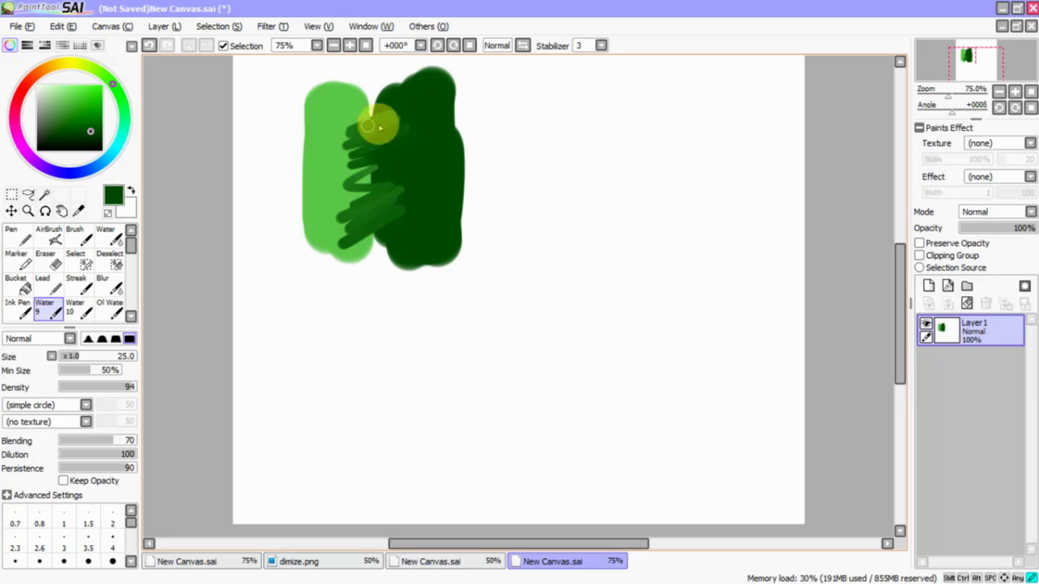
key("ctrl+z")
key("ctrl+z")
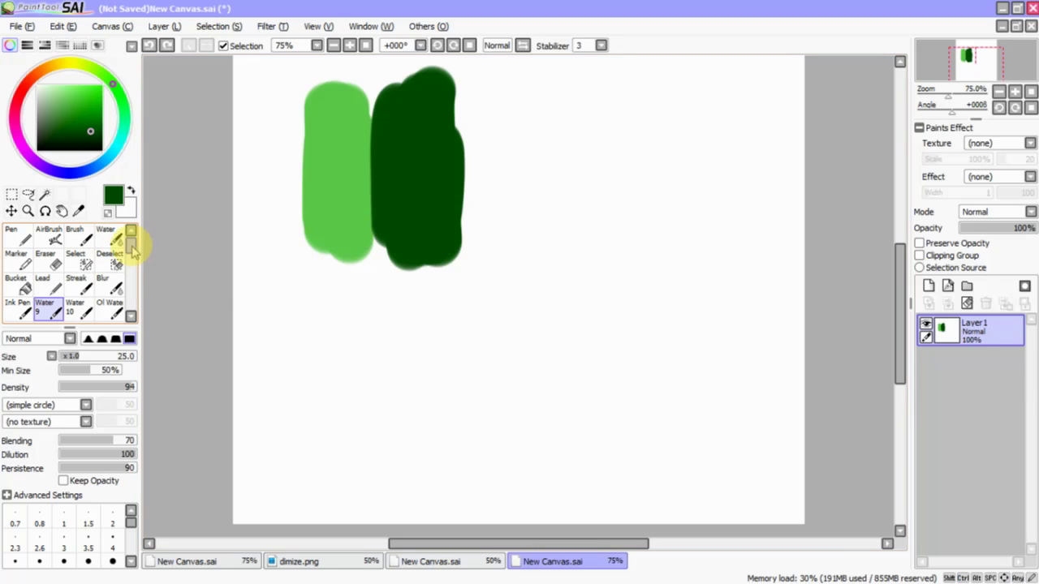
left_click_drag(130, 248, 133, 284)
Test Water 3 on the boundary between the greens, then undo it
left_click(78, 266)
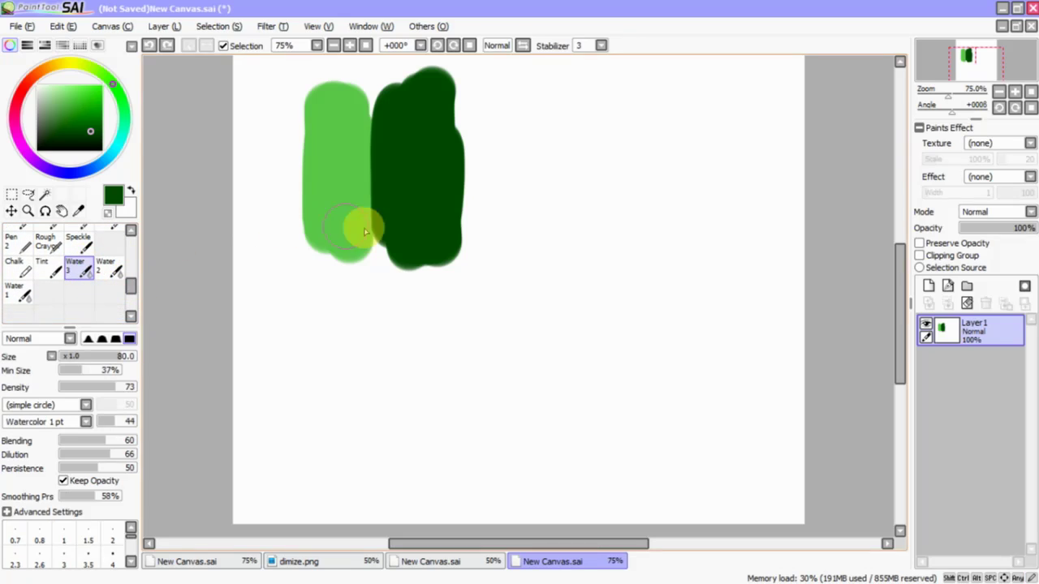
mouse_move(358, 245)
left_mouse_down()
mouse_move(408, 173)
mouse_move(402, 146)
mouse_move(382, 127)
mouse_move(393, 120)
mouse_move(364, 160)
mouse_move(365, 213)
mouse_move(369, 164)
mouse_move(390, 242)
mouse_move(420, 138)
mouse_move(345, 214)
mouse_move(341, 231)
mouse_move(338, 221)
mouse_move(418, 193)
mouse_move(371, 285)
mouse_move(381, 291)
mouse_move(424, 266)
mouse_move(400, 317)
left_mouse_up()
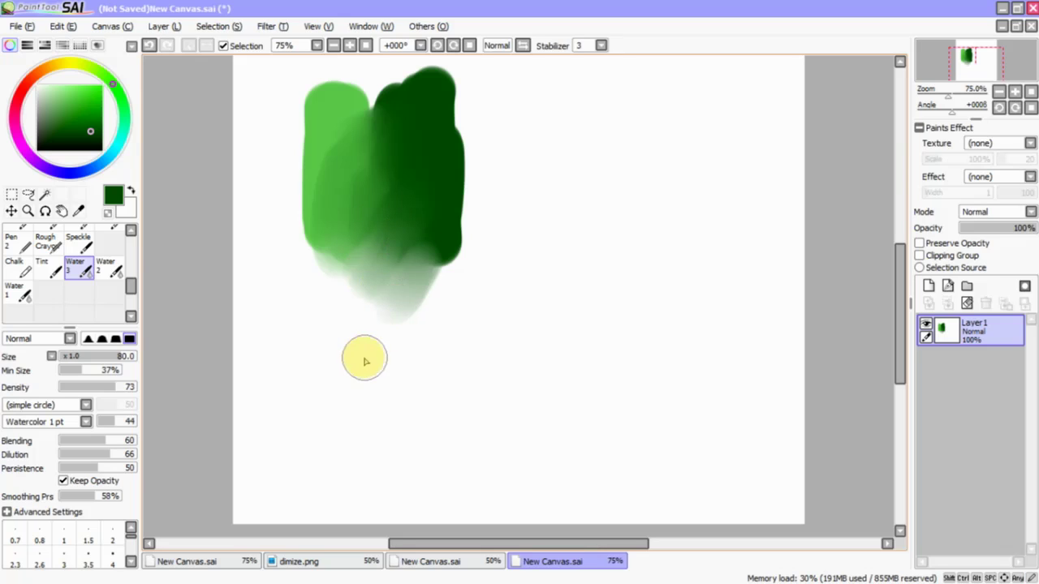
key("ctrl+z")
key("ctrl+z")
Blend a mid-green band with Water 2, select Water 1, and undo the blending
left_click(108, 274)
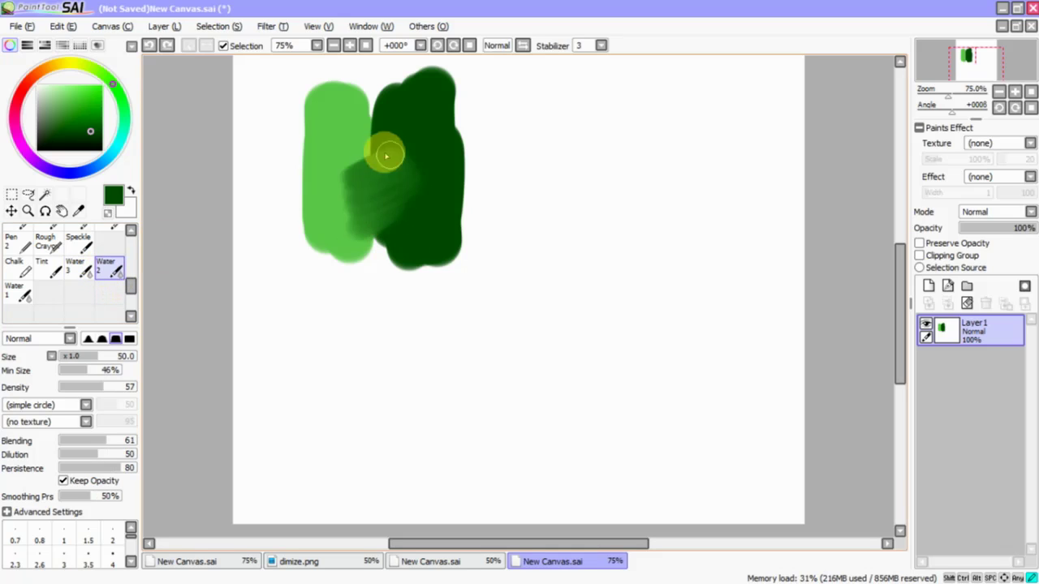
mouse_move(386, 155)
left_mouse_down()
mouse_move(375, 205)
mouse_move(370, 116)
mouse_move(372, 226)
mouse_move(358, 249)
mouse_move(348, 229)
mouse_move(365, 220)
mouse_move(378, 169)
mouse_move(403, 138)
mouse_move(411, 211)
mouse_move(365, 242)
mouse_move(391, 195)
mouse_move(414, 184)
mouse_move(402, 166)
mouse_move(411, 126)
mouse_move(399, 182)
mouse_move(458, 219)
mouse_move(447, 174)
mouse_move(476, 213)
mouse_move(469, 219)
mouse_move(437, 219)
mouse_move(443, 190)
mouse_move(568, 103)
mouse_move(527, 104)
mouse_move(515, 85)
mouse_move(418, 167)
left_mouse_up()
left_click(22, 295)
key("ctrl+z")
key("ctrl+z")
key("ctrl+z")
key("ctrl+z")
key("ctrl+z")
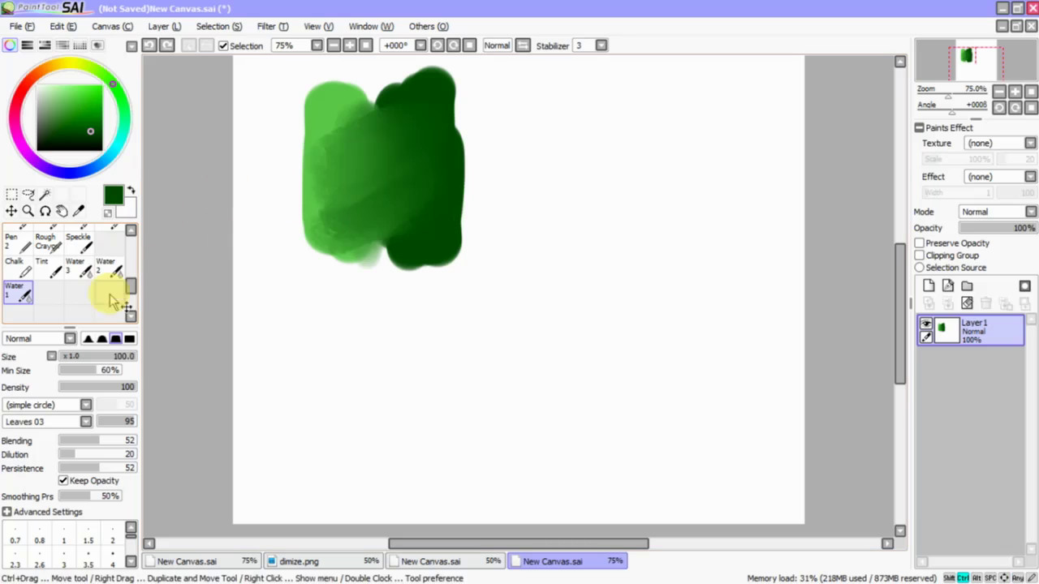
key("ctrl+z")
Try streaky Acrylic strokes across the greens and undo them
left_click_drag(135, 293, 132, 242)
left_click(46, 264)
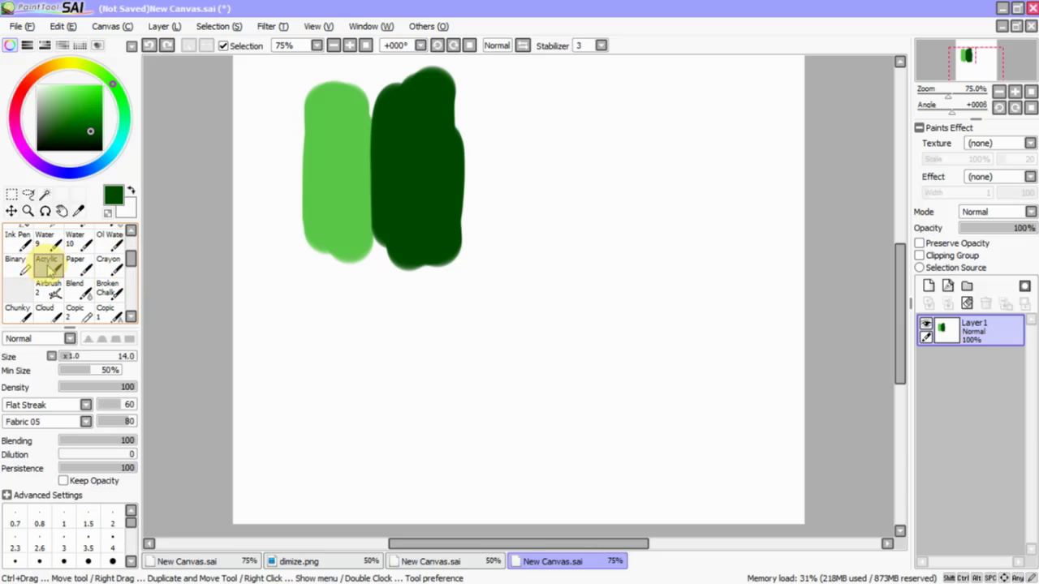
mouse_move(349, 230)
left_mouse_down()
mouse_move(379, 200)
mouse_move(348, 250)
mouse_move(406, 163)
mouse_move(320, 233)
left_mouse_up()
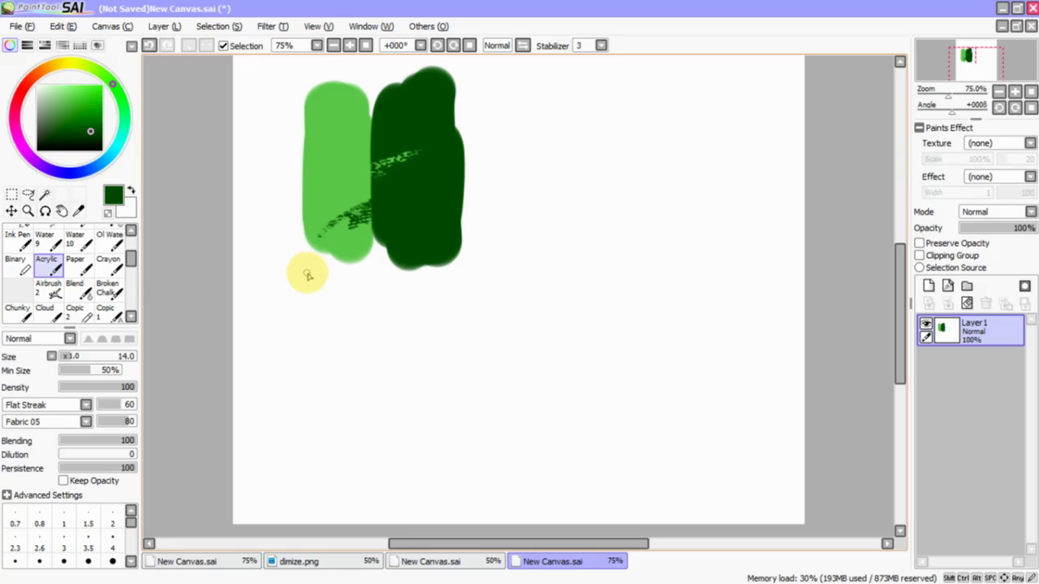
key("ctrl+z")
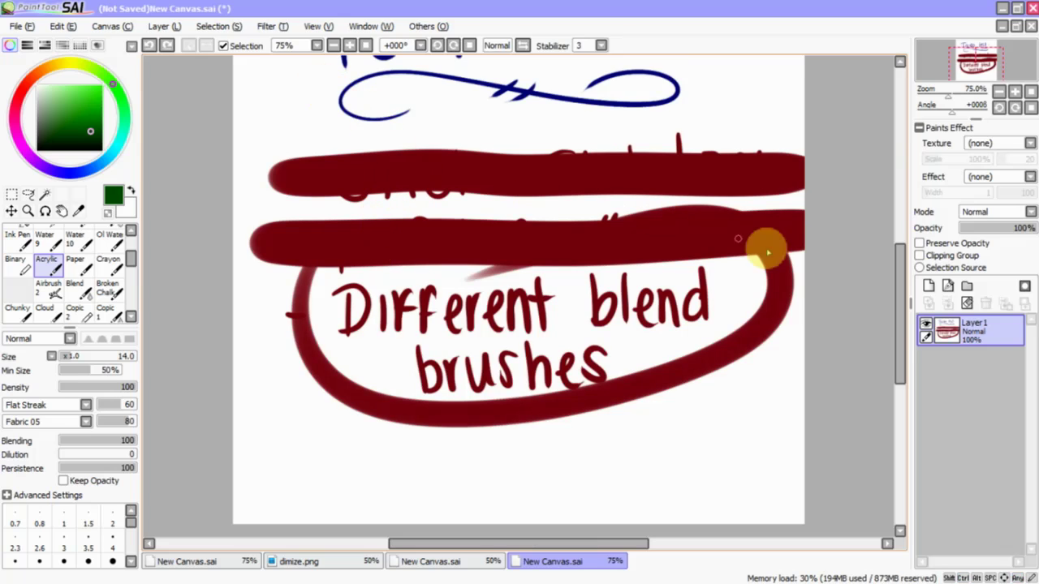
Clear the layer and paint dark-green and light-green vertical strokes side by side
left_click(968, 302)
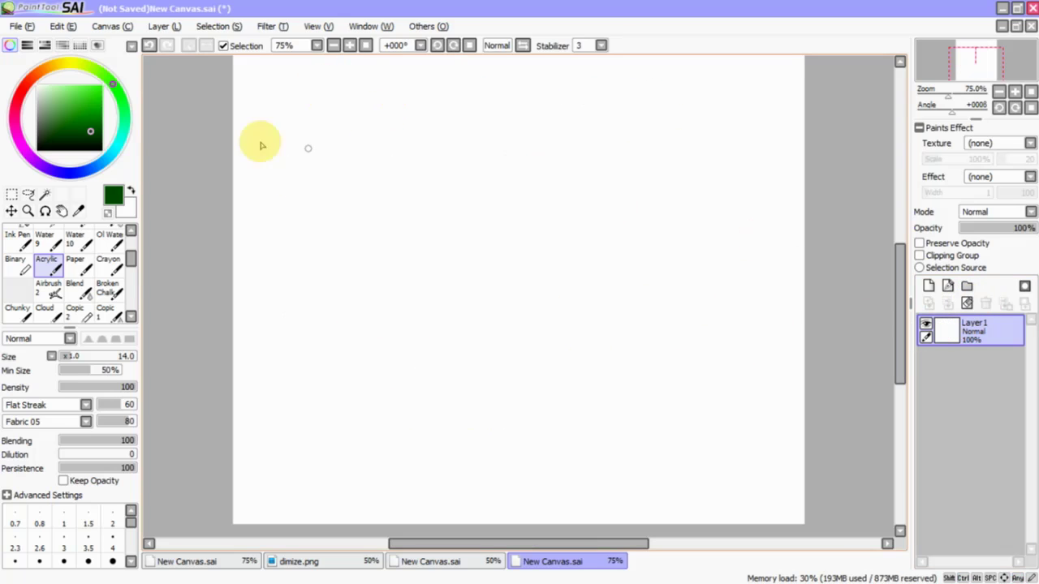
scroll(116, 263, "up", 3)
left_click(110, 285)
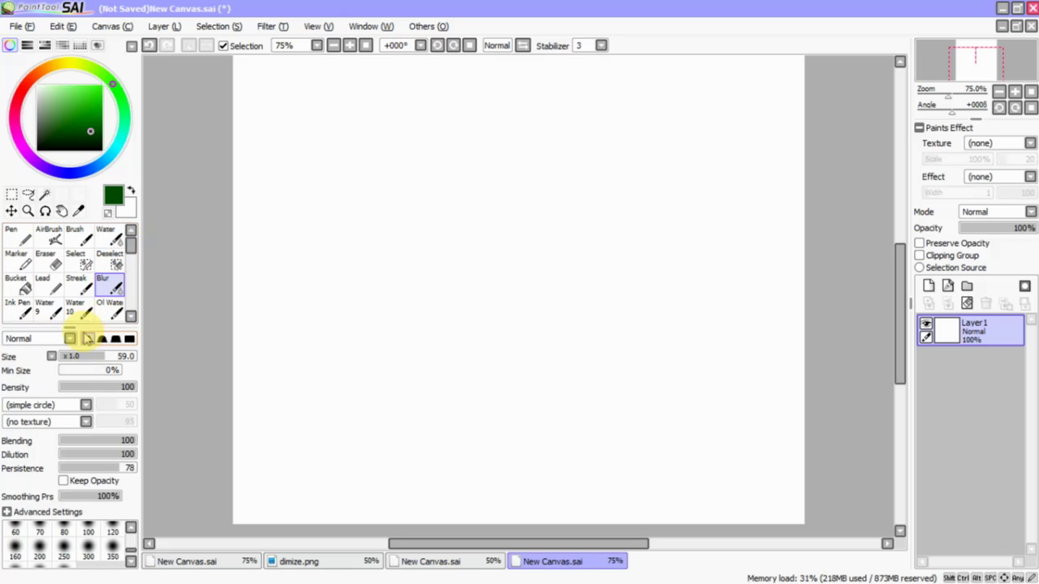
left_click_drag(71, 329, 76, 410)
left_click(75, 235)
mouse_move(352, 155)
left_mouse_down()
mouse_move(355, 143)
mouse_move(349, 317)
left_mouse_up()
left_click(72, 95)
mouse_move(403, 112)
left_mouse_down()
mouse_move(392, 262)
mouse_move(398, 309)
left_mouse_up()
Smear the two greens together along their shared edge with the Oil Water brush
scroll(129, 288, "down", 2)
left_click(111, 272)
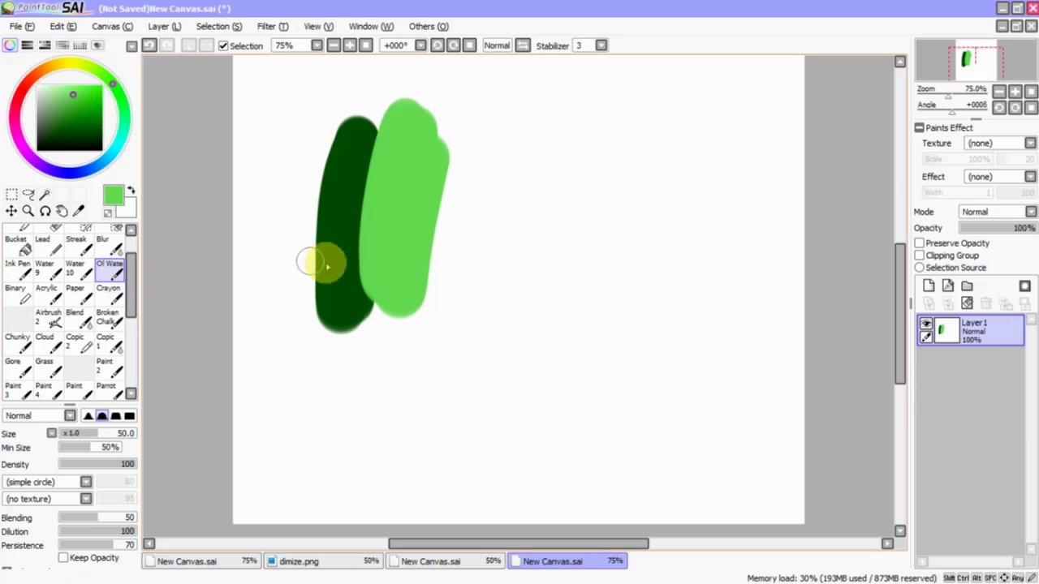
left_click_drag(342, 296, 396, 270)
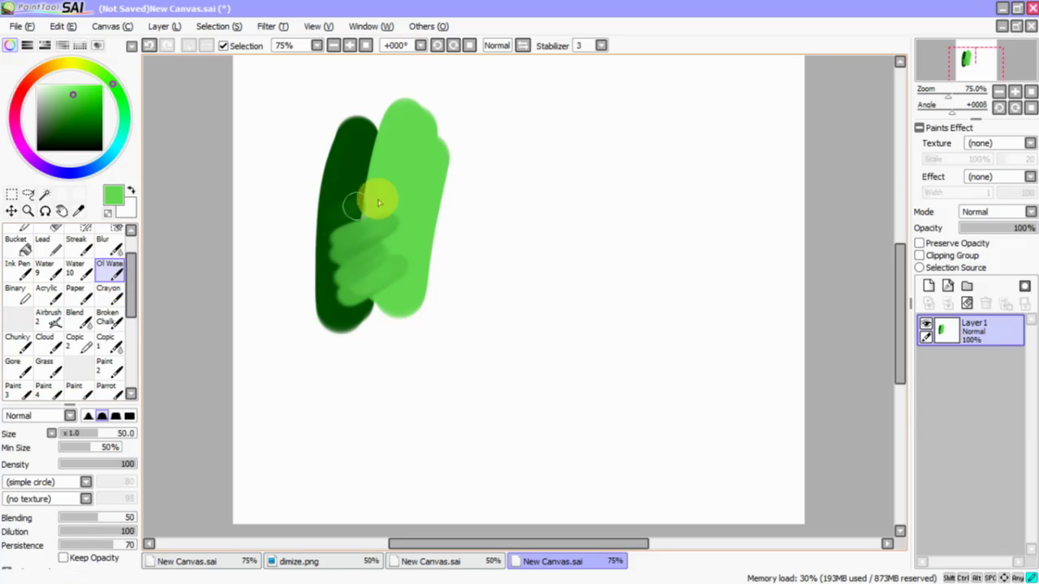
mouse_move(407, 196)
left_mouse_down()
mouse_move(361, 208)
mouse_move(392, 202)
mouse_move(376, 218)
mouse_move(362, 191)
left_mouse_up()
left_click_drag(391, 158, 381, 222)
mouse_move(367, 267)
left_mouse_down()
mouse_move(373, 310)
mouse_move(358, 234)
mouse_move(376, 293)
left_mouse_up()
left_click(75, 243)
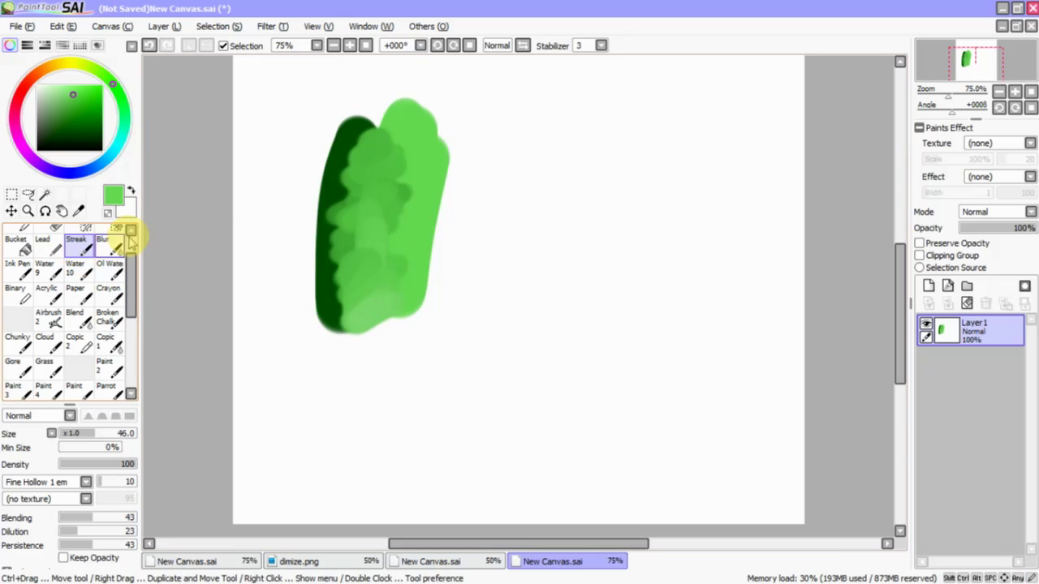
left_click_drag(354, 261, 389, 266)
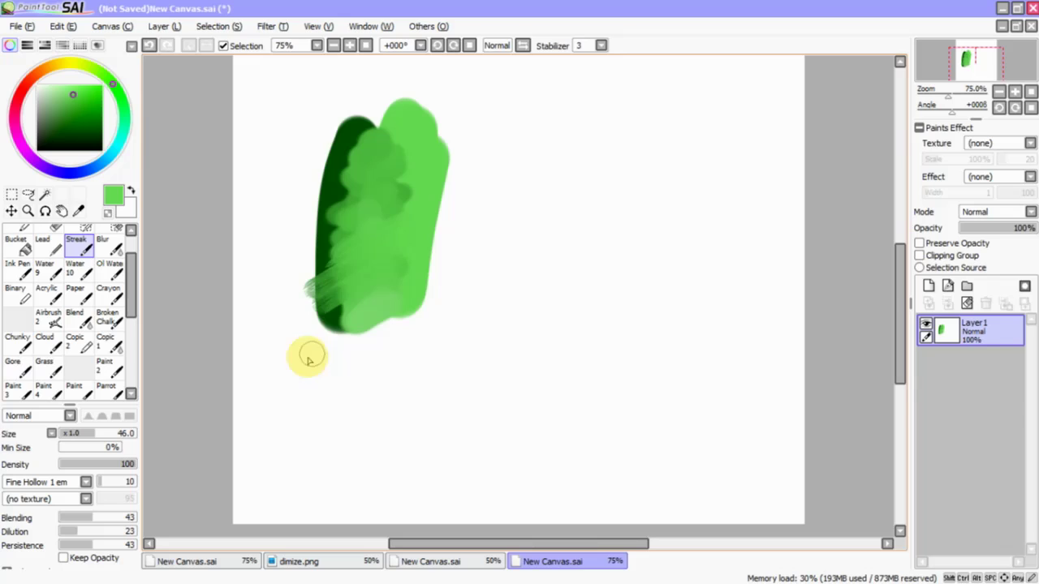
key("ctrl+z")
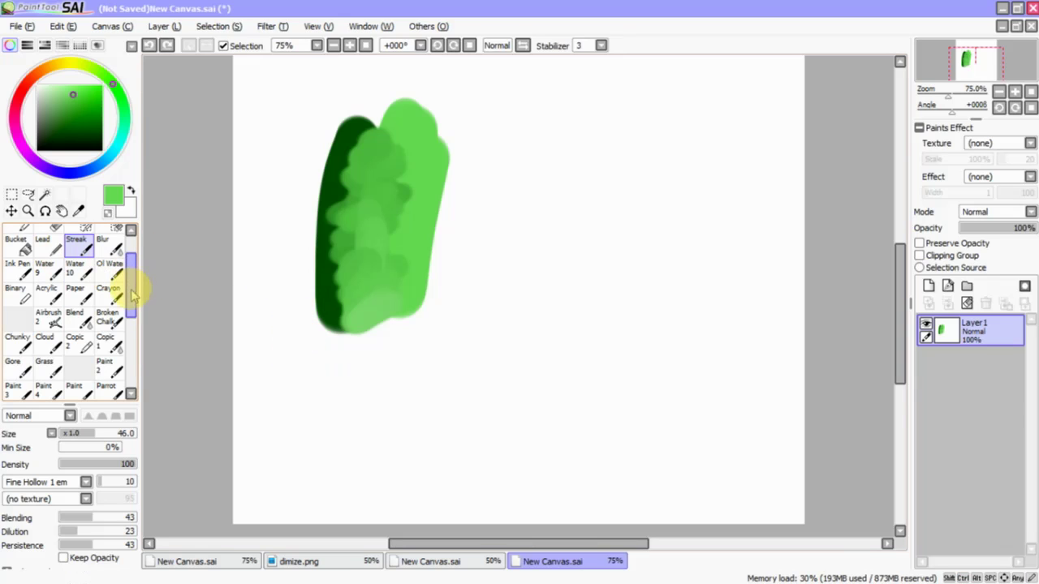
scroll(126, 278, "up", 2)
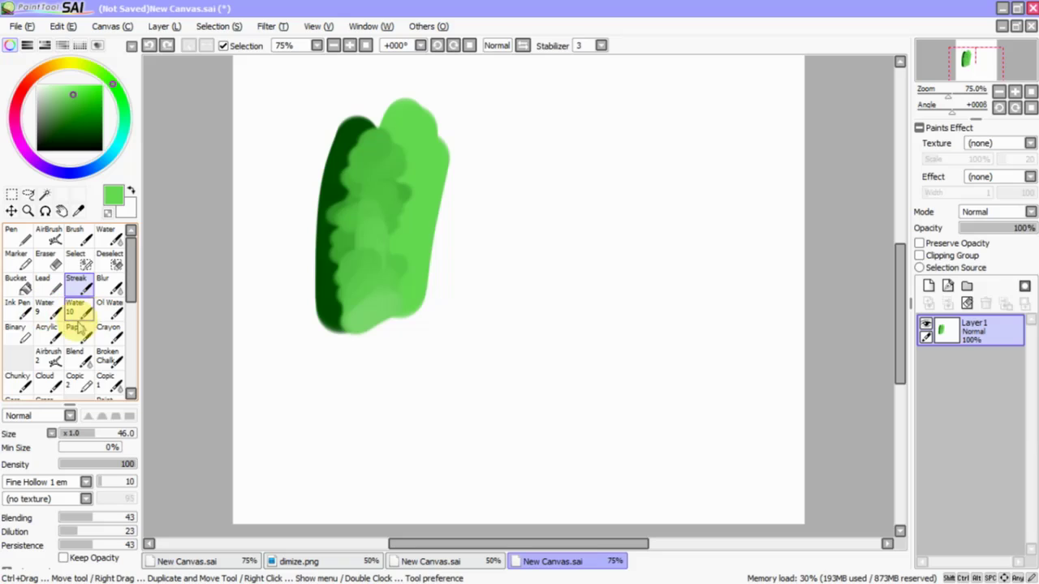
left_click(16, 331)
left_click_drag(418, 414, 429, 295)
key("ctrl+z")
key("ctrl+z")
key("ctrl+z")
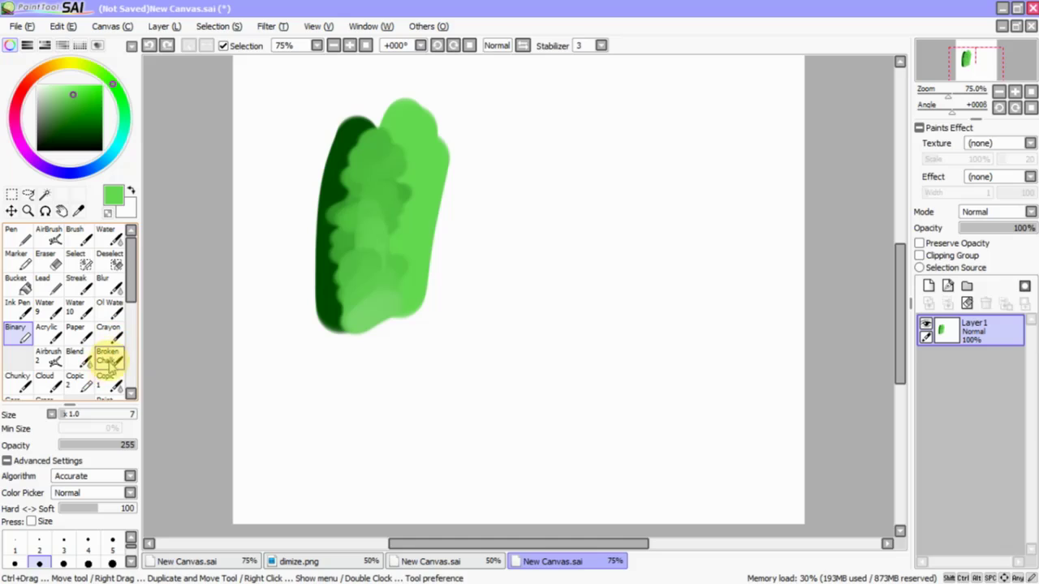
left_click(106, 382)
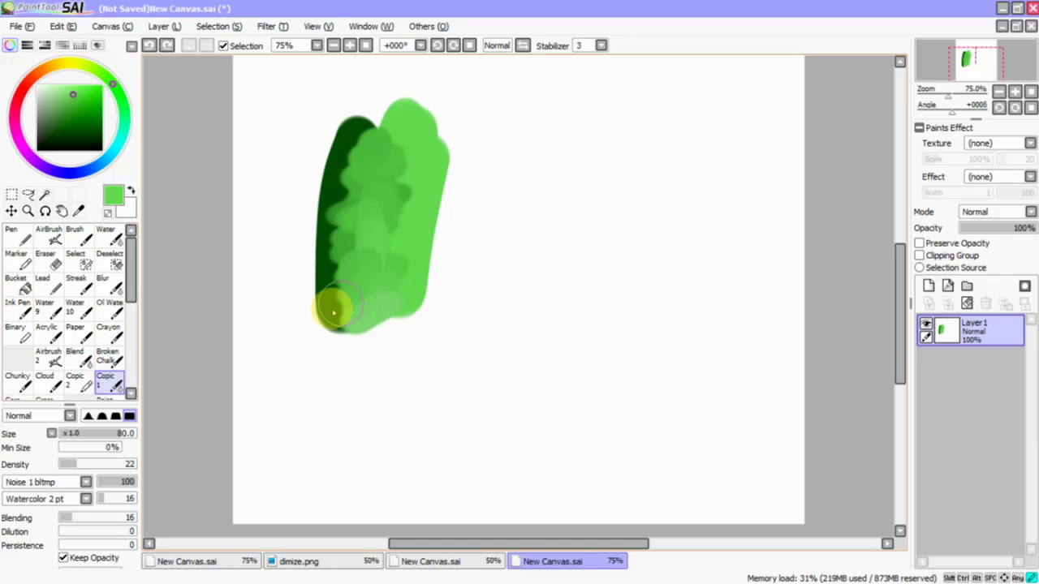
mouse_move(335, 313)
left_mouse_down()
mouse_move(358, 261)
mouse_move(320, 264)
mouse_move(339, 194)
mouse_move(301, 178)
mouse_move(323, 168)
mouse_move(318, 197)
mouse_move(336, 165)
left_mouse_up()
key("ctrl+z")
key("ctrl+z")
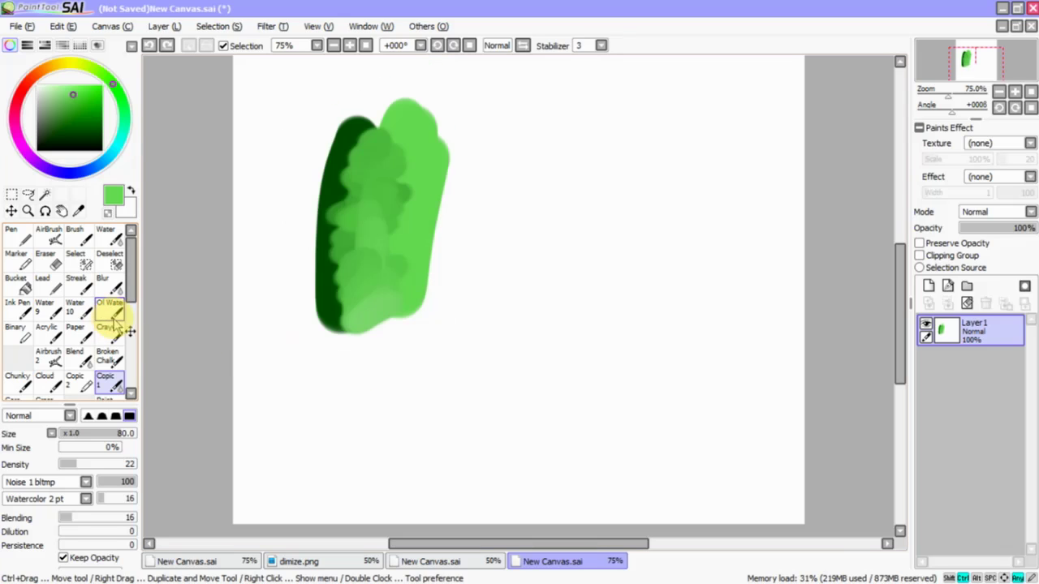
left_click(18, 383)
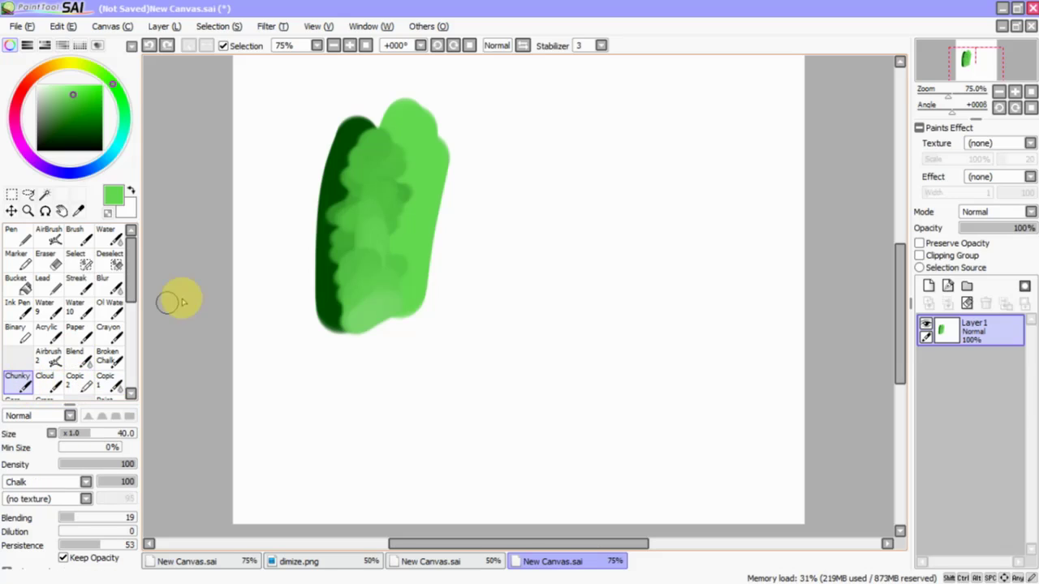
mouse_move(321, 312)
left_mouse_down()
mouse_move(379, 236)
mouse_move(430, 328)
left_mouse_up()
key("ctrl+z")
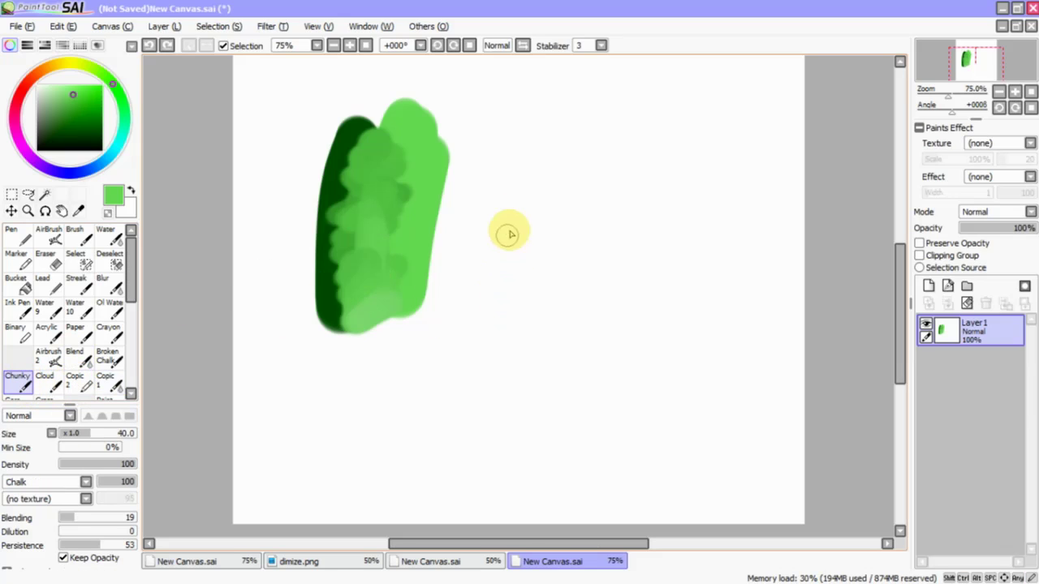
mouse_move(510, 214)
left_mouse_down()
mouse_move(492, 323)
mouse_move(499, 208)
mouse_move(455, 371)
mouse_move(468, 343)
mouse_move(612, 331)
mouse_move(380, 410)
mouse_move(517, 394)
mouse_move(669, 406)
mouse_move(356, 439)
mouse_move(656, 474)
mouse_move(656, 149)
mouse_move(601, 285)
mouse_move(580, 425)
mouse_move(596, 145)
mouse_move(554, 323)
mouse_move(509, 229)
mouse_move(420, 135)
mouse_move(566, 298)
mouse_move(341, 201)
mouse_move(658, 195)
mouse_move(417, 328)
mouse_move(461, 138)
mouse_move(297, 345)
left_mouse_up()
key("ctrl+z")
key("ctrl+z")
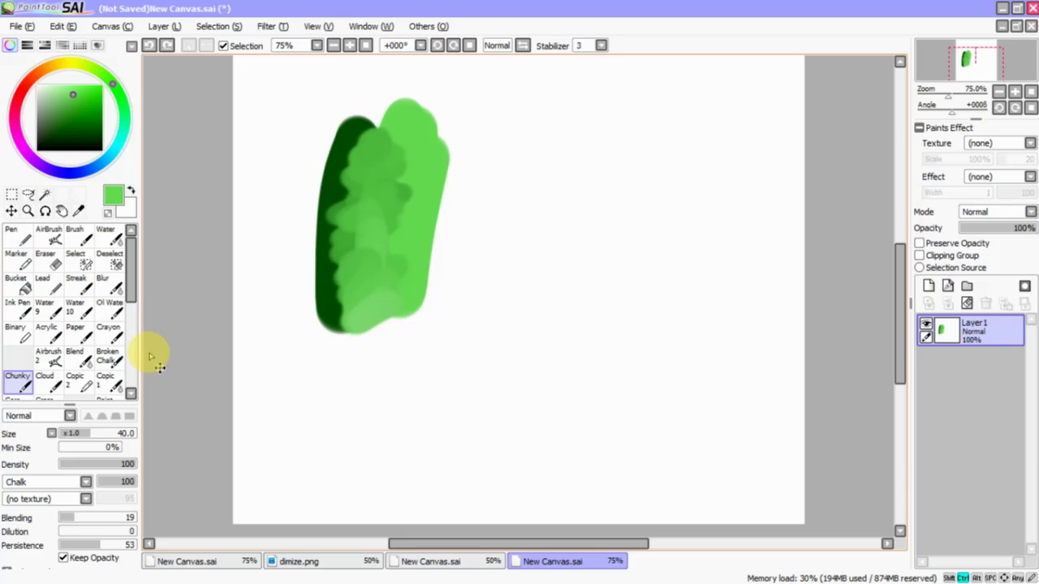
scroll(133, 284, "down", 3)
Test the Broken Chalk brush at size 100 with thick strokes and loops, then undo the scribble
left_click(108, 284)
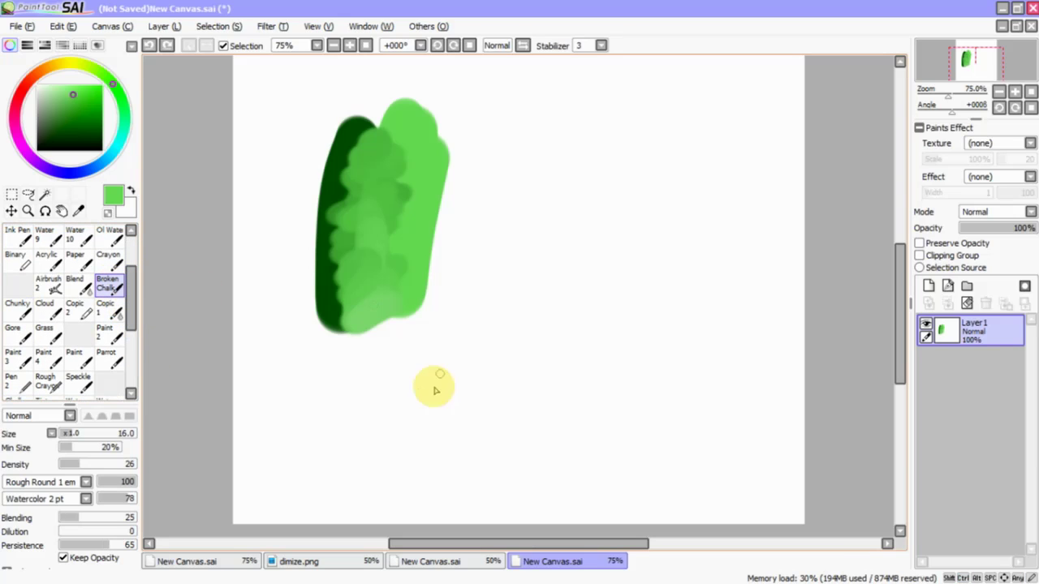
left_click_drag(376, 426, 406, 404)
left_click(121, 433)
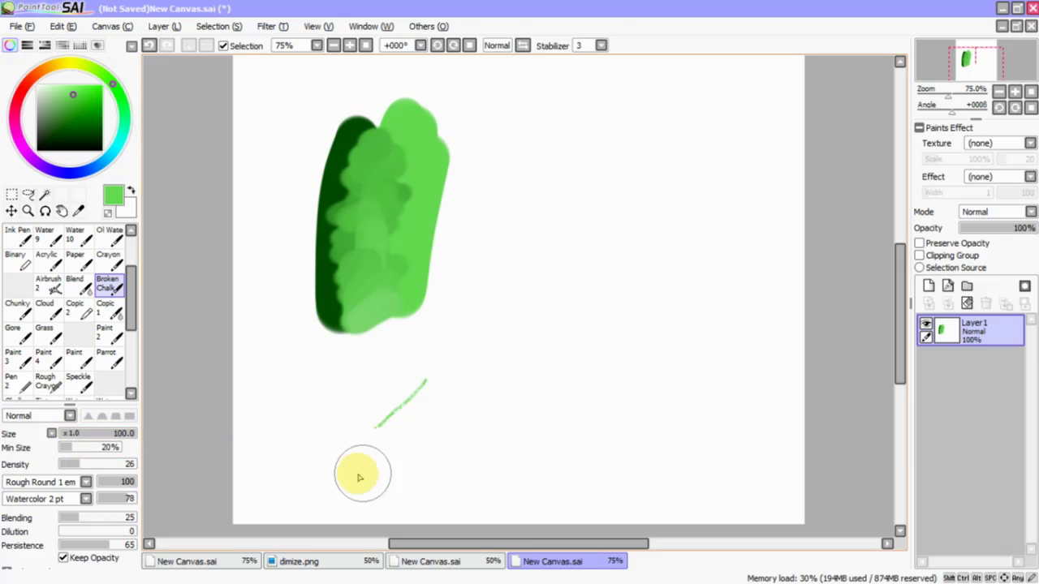
mouse_move(372, 453)
left_mouse_down()
mouse_move(686, 252)
mouse_move(434, 466)
mouse_move(603, 425)
left_mouse_up()
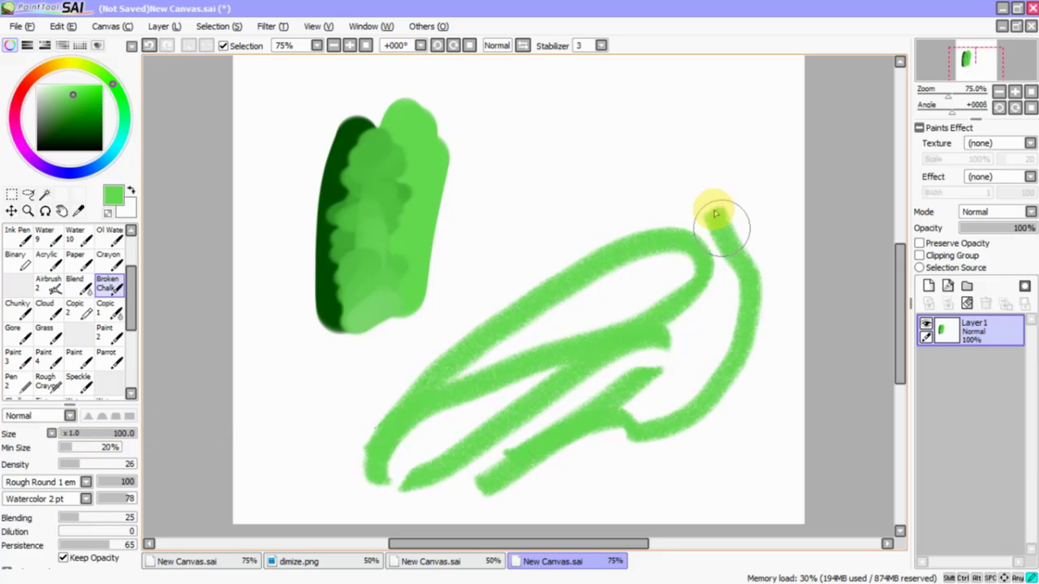
mouse_move(714, 213)
left_mouse_down()
mouse_move(592, 99)
mouse_move(650, 288)
mouse_move(518, 269)
mouse_move(519, 116)
mouse_move(555, 322)
mouse_move(479, 310)
mouse_move(467, 136)
mouse_move(482, 423)
mouse_move(487, 349)
mouse_move(645, 386)
mouse_move(699, 382)
mouse_move(508, 320)
left_mouse_up()
key("ctrl+z")
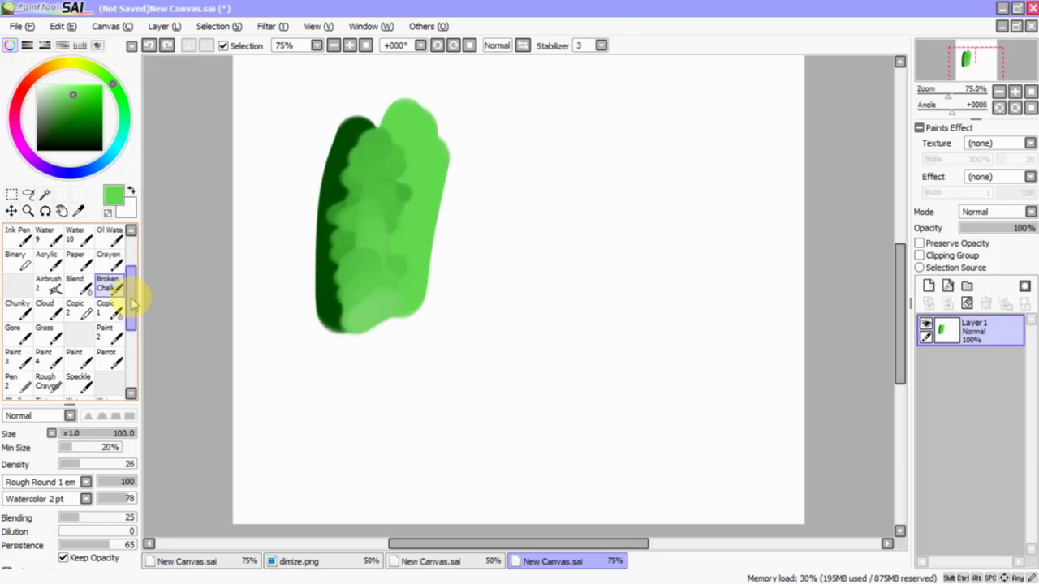
Paint a grass tuft below the swatch with the Grass brush, then undo most of it
scroll(130, 301, "down", 2)
left_click(46, 302)
left_click(491, 480)
mouse_move(491, 481)
left_mouse_down()
mouse_move(482, 487)
mouse_move(475, 312)
mouse_move(476, 457)
mouse_move(451, 408)
left_mouse_up()
mouse_move(464, 485)
left_mouse_down()
mouse_move(395, 387)
mouse_move(436, 500)
mouse_move(406, 426)
mouse_move(442, 379)
mouse_move(481, 386)
mouse_move(469, 495)
mouse_move(564, 393)
mouse_move(539, 452)
left_mouse_up()
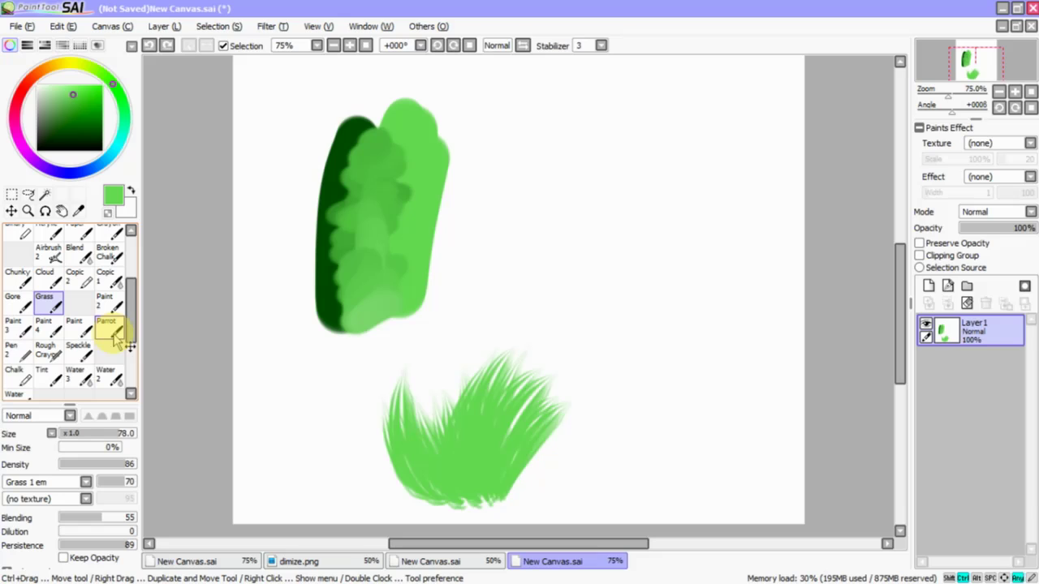
key("ctrl+z")
key("ctrl+z")
key("ctrl+z")
key("ctrl+z")
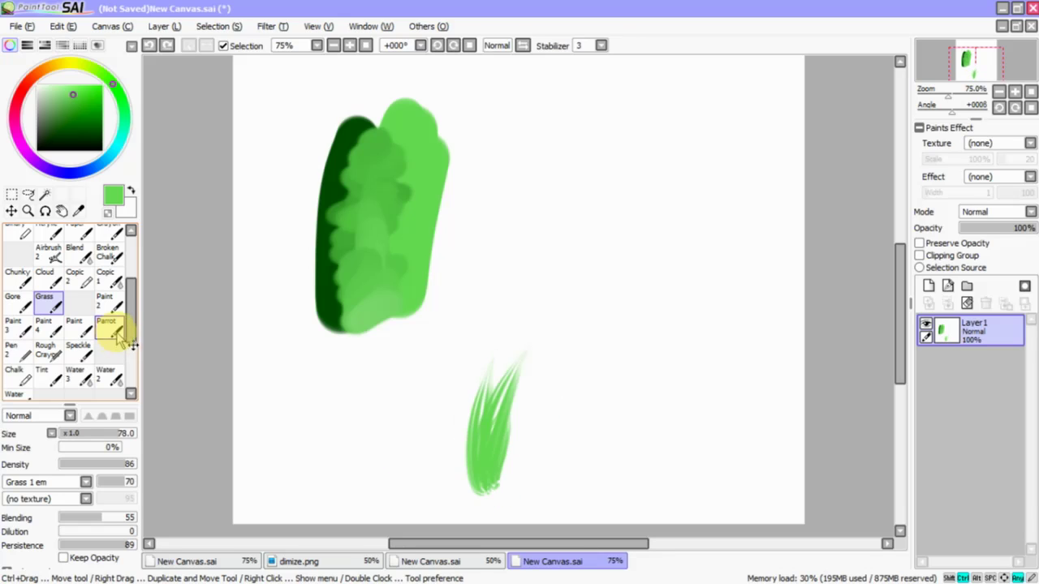
key("ctrl+z")
key("ctrl+z")
key("ctrl+z")
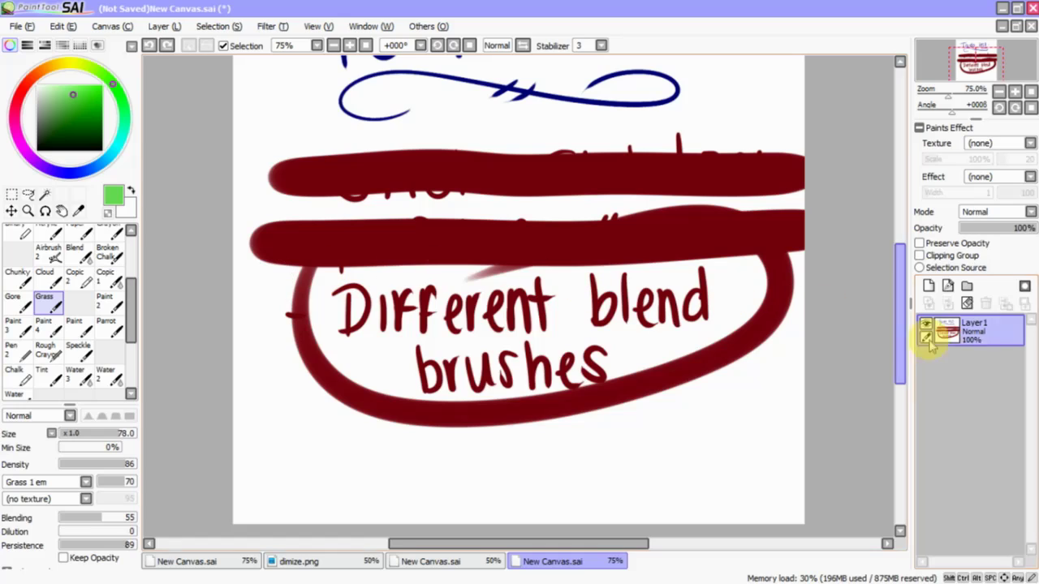
Clear the layer and choose a dark saturated blue on the colour wheel
left_click(967, 303)
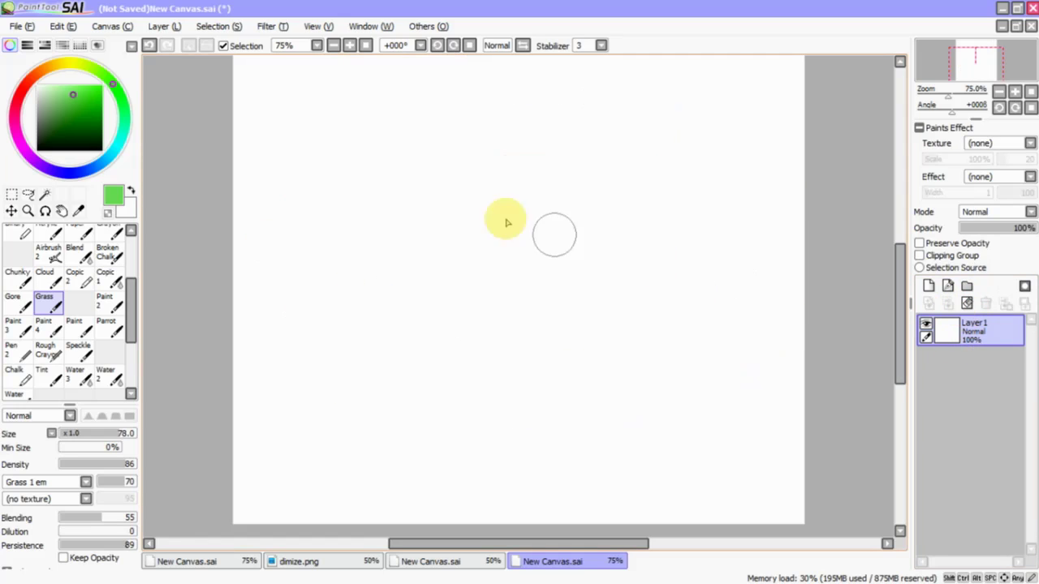
left_click(77, 172)
left_click(83, 103)
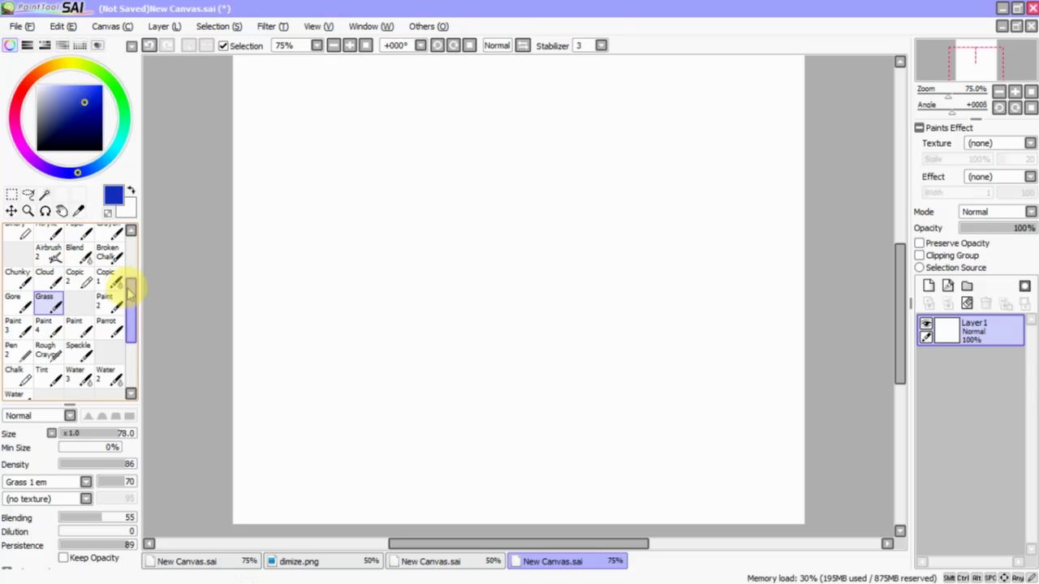
Handwrite 'Subscribe' across the top of the canvas with the Pen
scroll(130, 285, "up", 5)
left_click(17, 235)
mouse_move(373, 116)
left_mouse_down()
mouse_move(365, 209)
mouse_move(328, 185)
left_mouse_up()
mouse_move(386, 134)
left_mouse_down()
mouse_move(406, 192)
mouse_move(424, 194)
left_mouse_up()
left_click_drag(438, 109, 475, 156)
left_click_drag(505, 122, 478, 185)
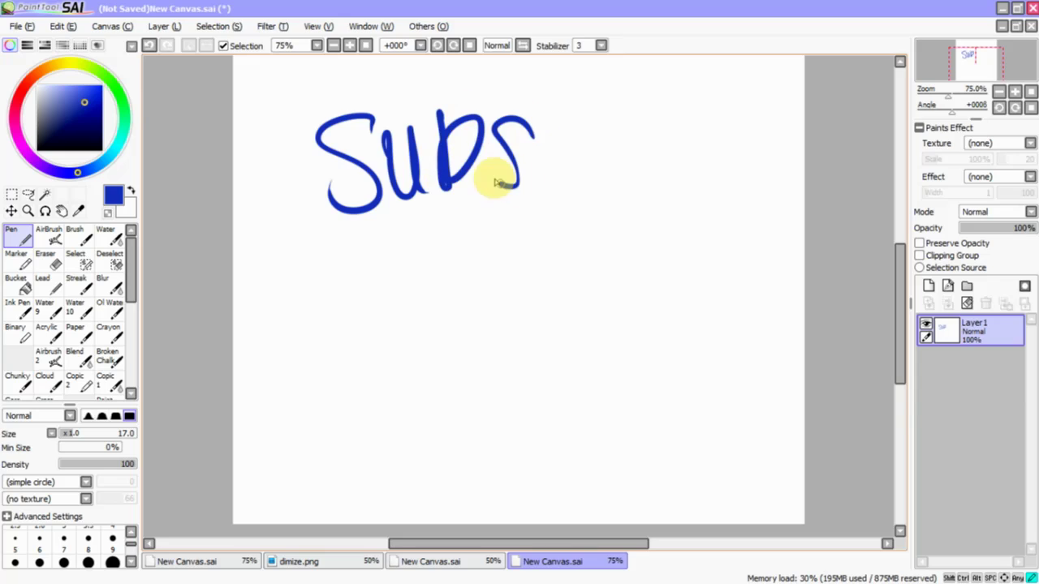
mouse_move(568, 122)
left_mouse_down()
mouse_move(554, 113)
mouse_move(574, 167)
mouse_move(609, 175)
left_mouse_up()
left_click_drag(639, 98, 630, 172)
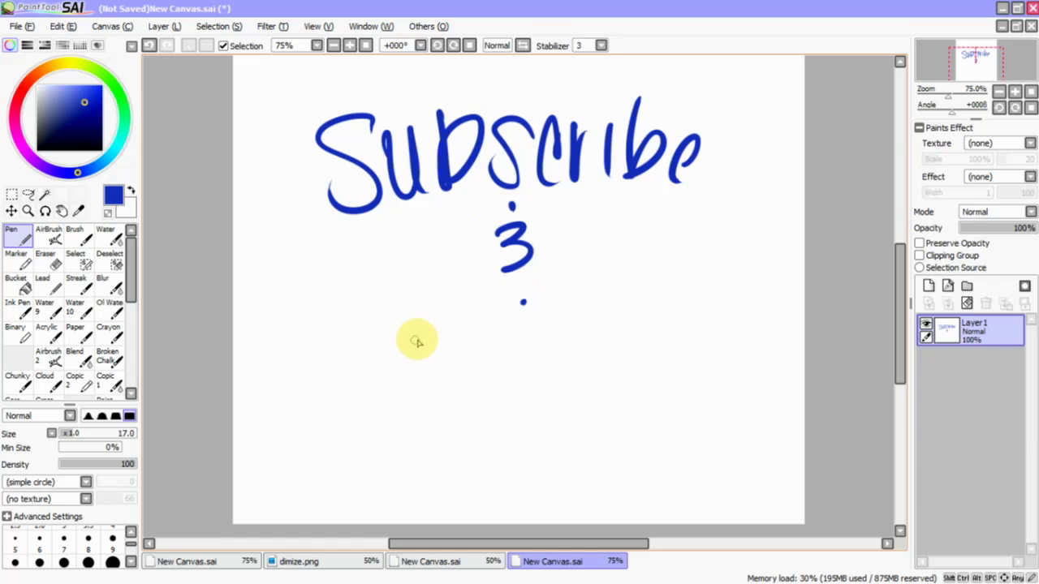
Write 'Comment' below the ampersand and draw a downward arrow beneath it
mouse_move(406, 312)
left_mouse_down()
mouse_move(432, 349)
mouse_move(436, 391)
mouse_move(446, 347)
mouse_move(451, 367)
mouse_move(487, 353)
left_mouse_up()
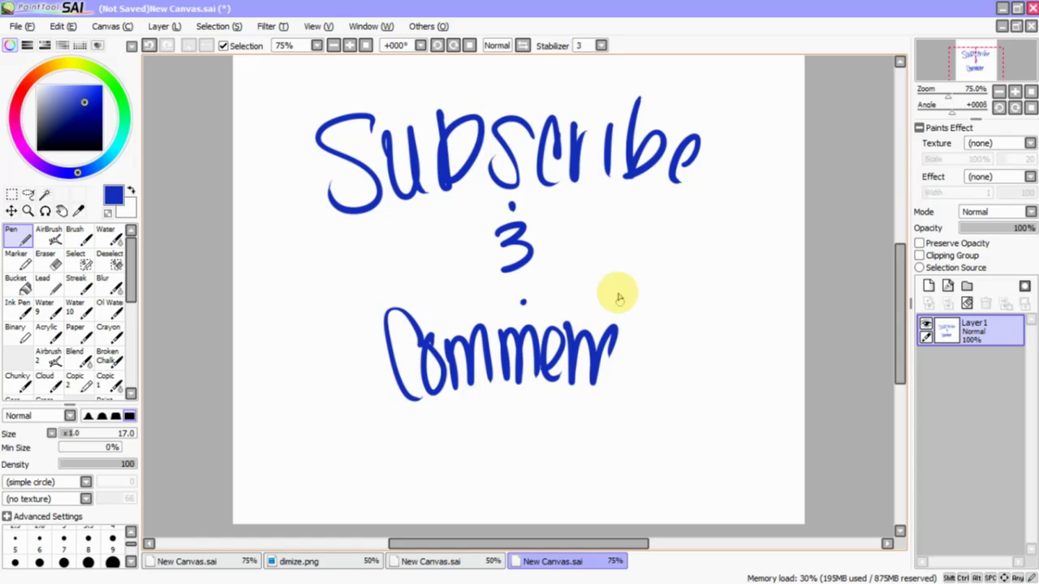
left_click_drag(616, 286, 621, 392)
left_click_drag(667, 328, 582, 363)
left_click_drag(490, 400, 498, 494)
left_click_drag(456, 439, 495, 489)
left_click_drag(532, 431, 503, 492)
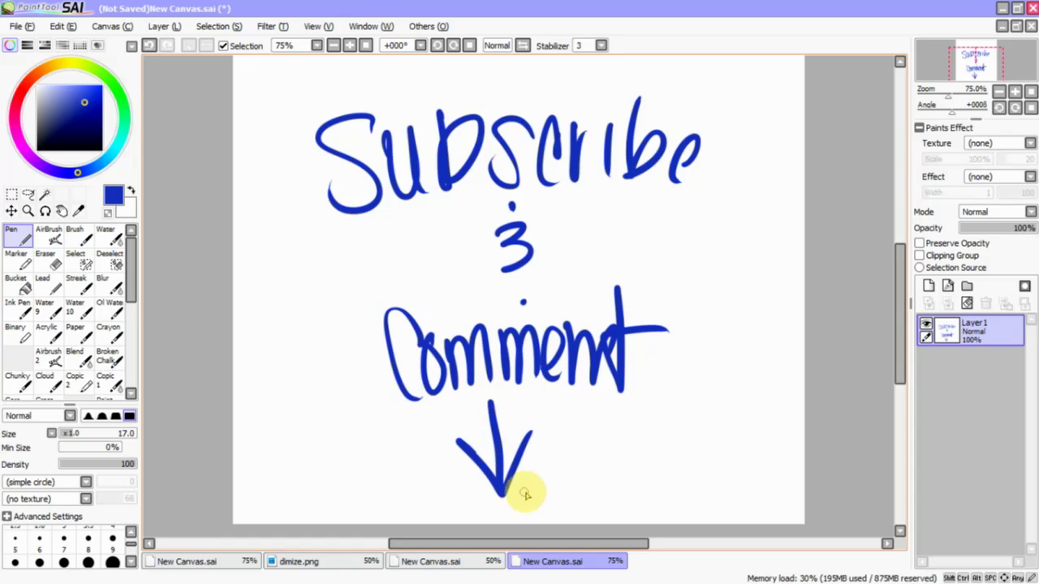
Scribble a signature to the right of the arrow
mouse_move(633, 487)
left_mouse_down()
mouse_move(621, 419)
mouse_move(640, 480)
mouse_move(628, 489)
mouse_move(811, 431)
left_mouse_up()
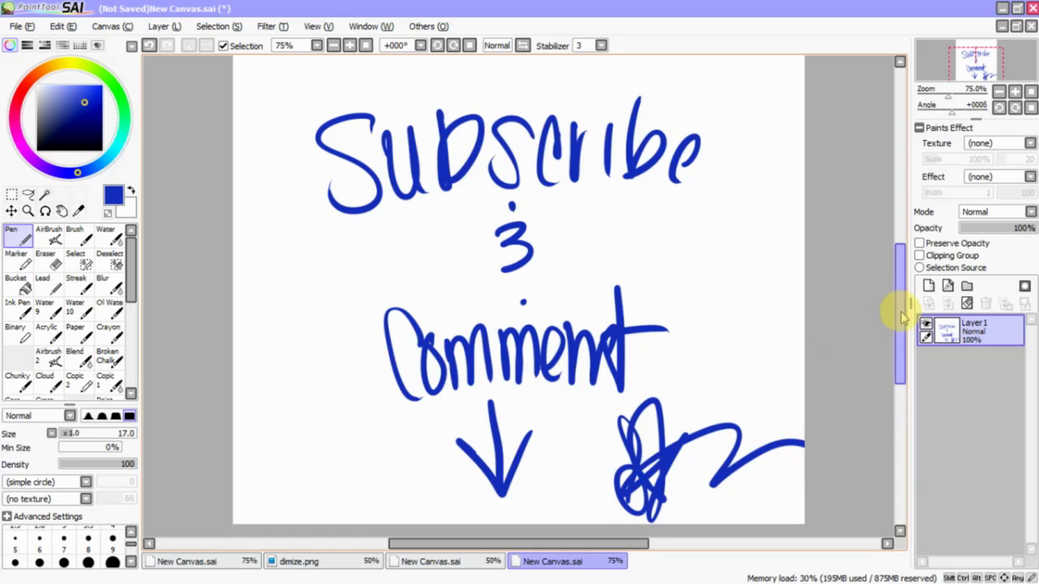
left_click_drag(903, 317, 599, 281)
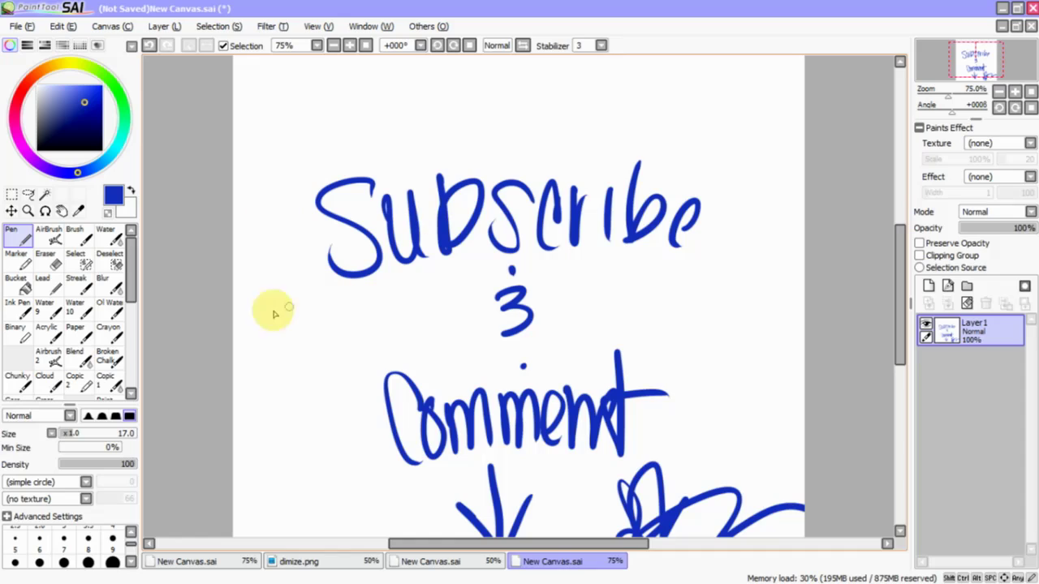
scroll(133, 267, "down", 2)
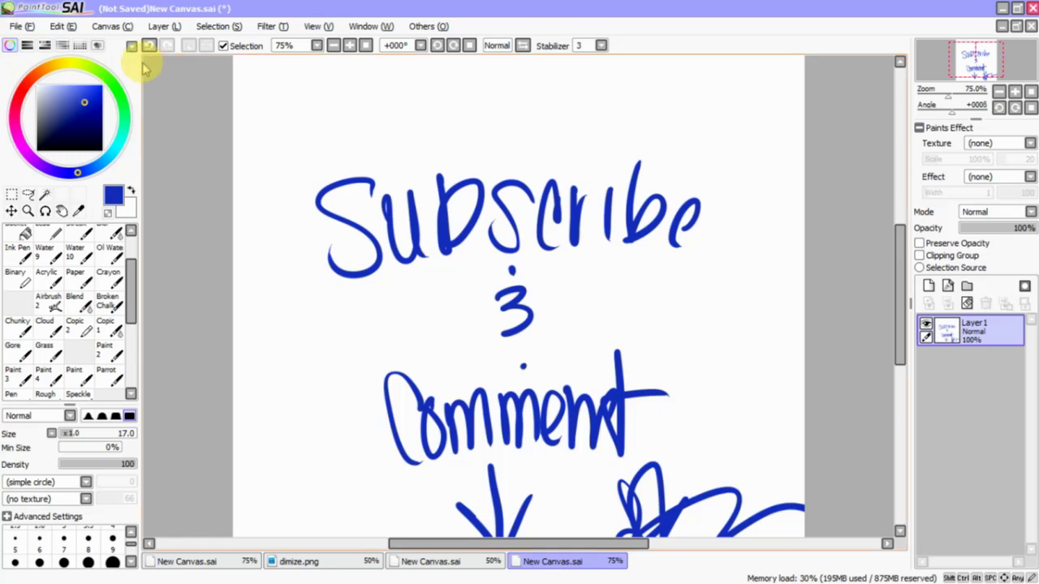
mouse_move(195, 577)
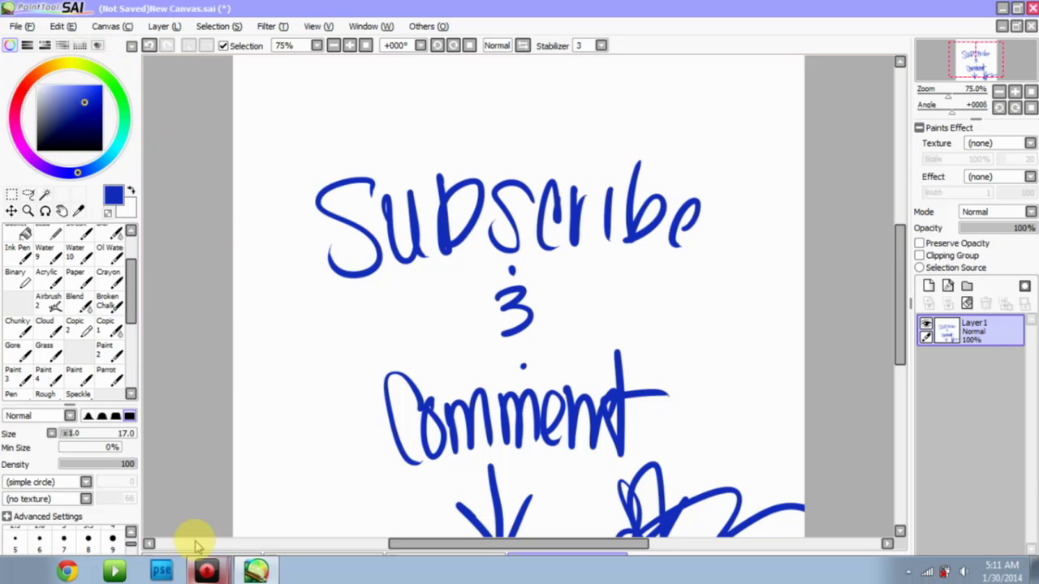